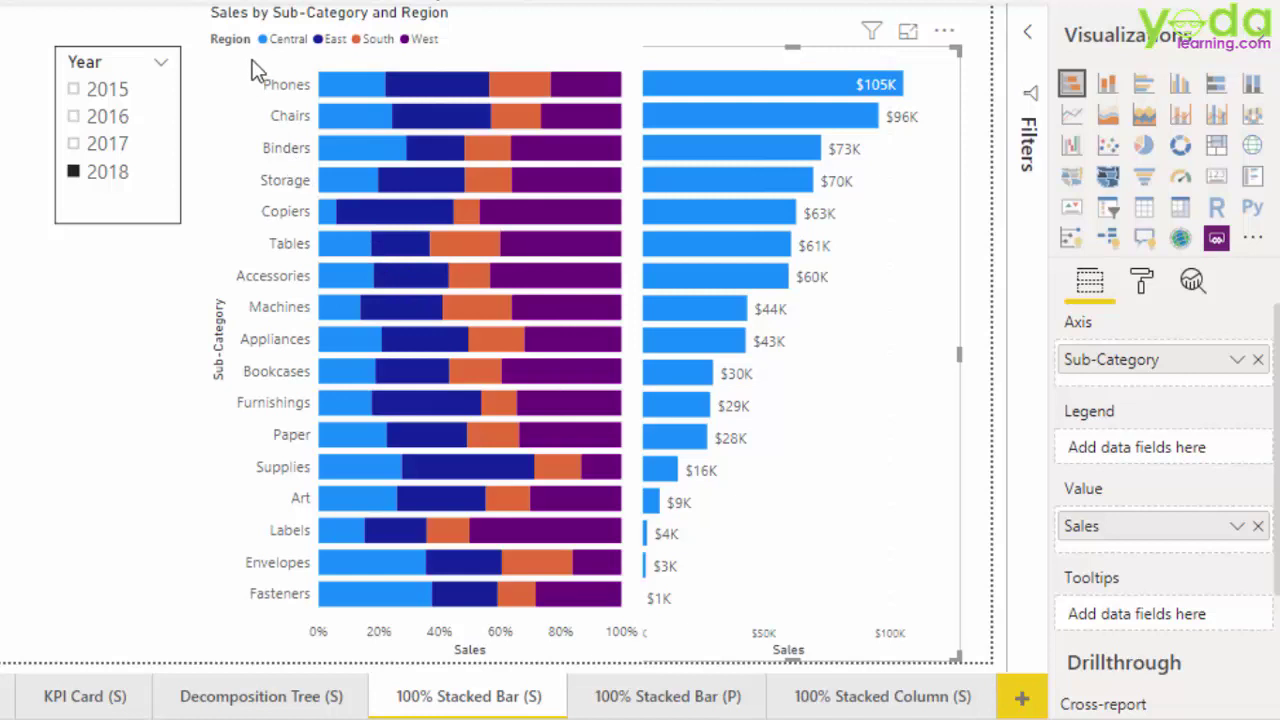
Drag-select areas around the report page and its charts, then dismiss with Escape.
mouse_move(293, 153)
mouse_down()
mouse_move(314, 315)
mouse_move(307, 583)
mouse_move(323, 625)
mouse_up()
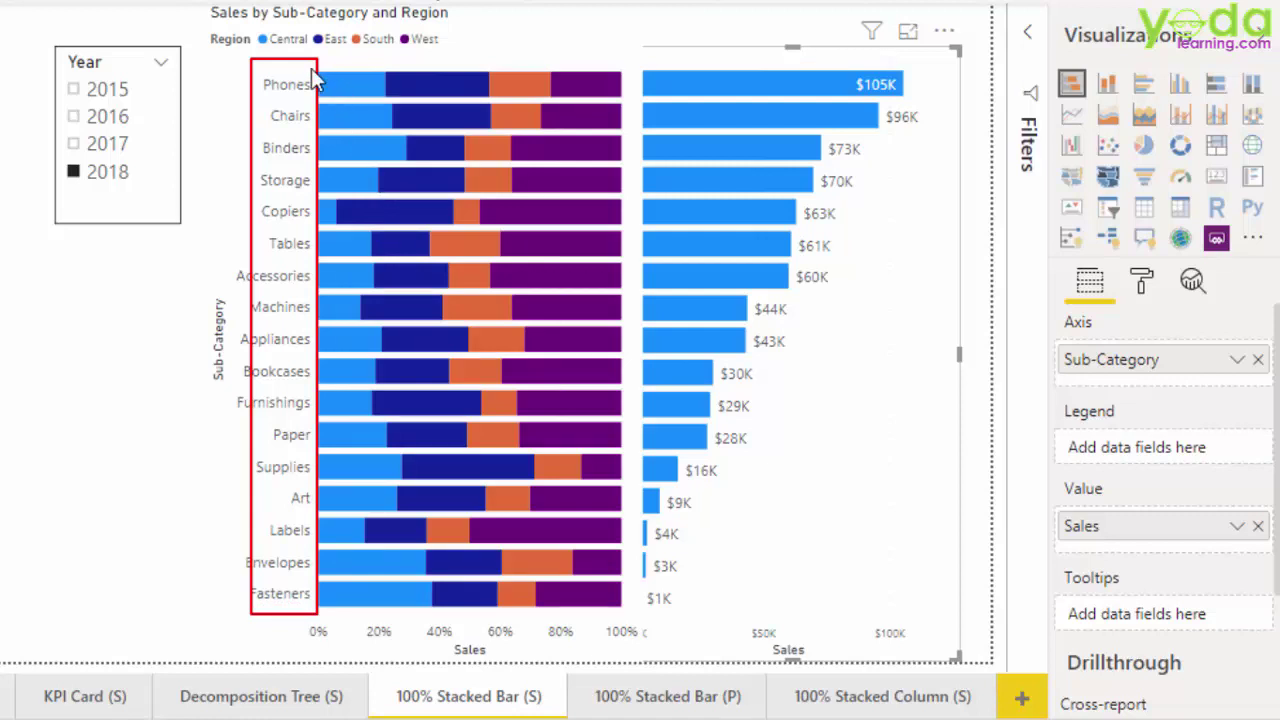
drag(252, 24, 459, 55)
mouse_move(298, 68)
mouse_down()
mouse_move(380, 102)
mouse_move(501, 98)
mouse_up()
drag(474, 57, 562, 101)
mouse_move(528, 58)
mouse_down()
mouse_move(632, 110)
mouse_move(621, 100)
mouse_up()
drag(846, 51, 916, 99)
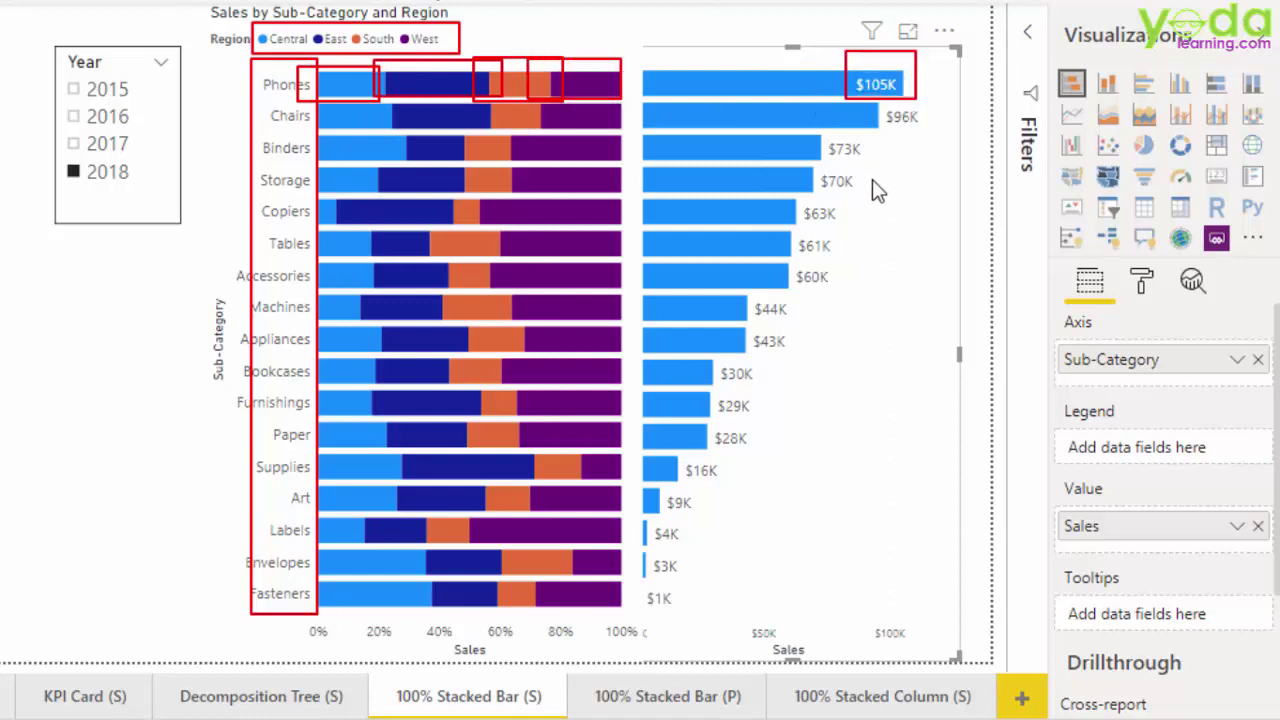
drag(58, 157, 159, 187)
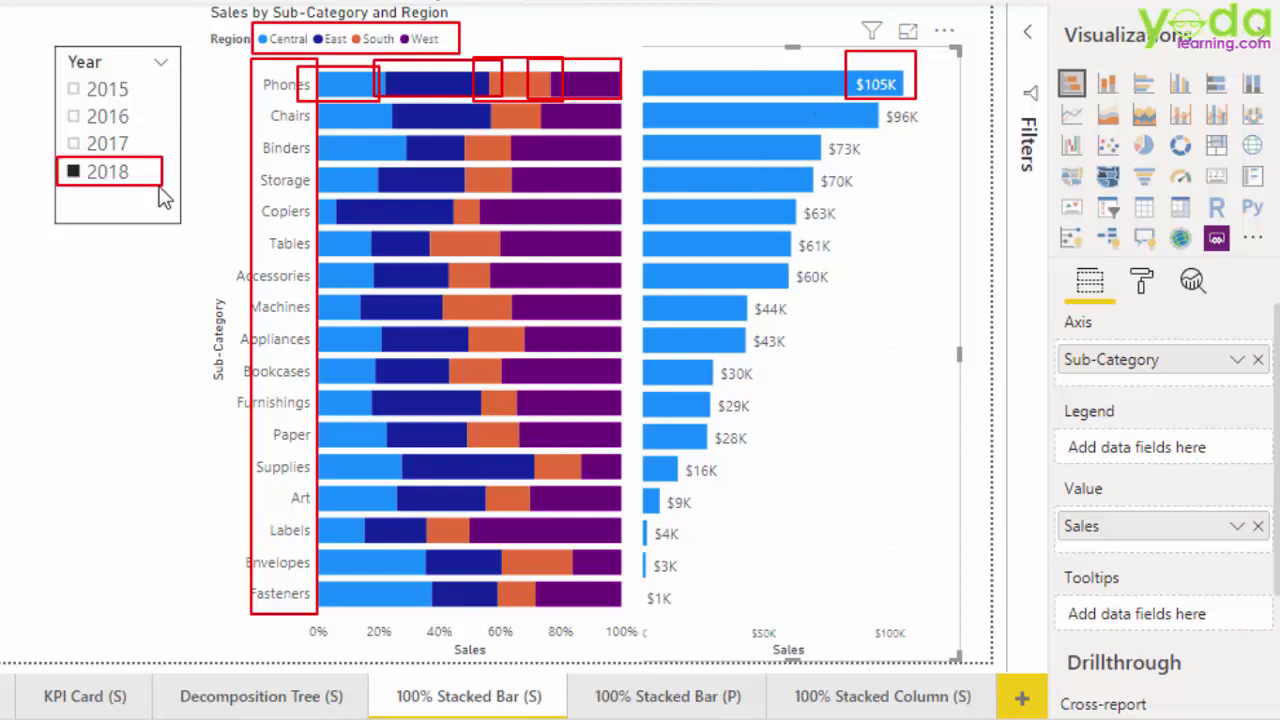
key(Escape)
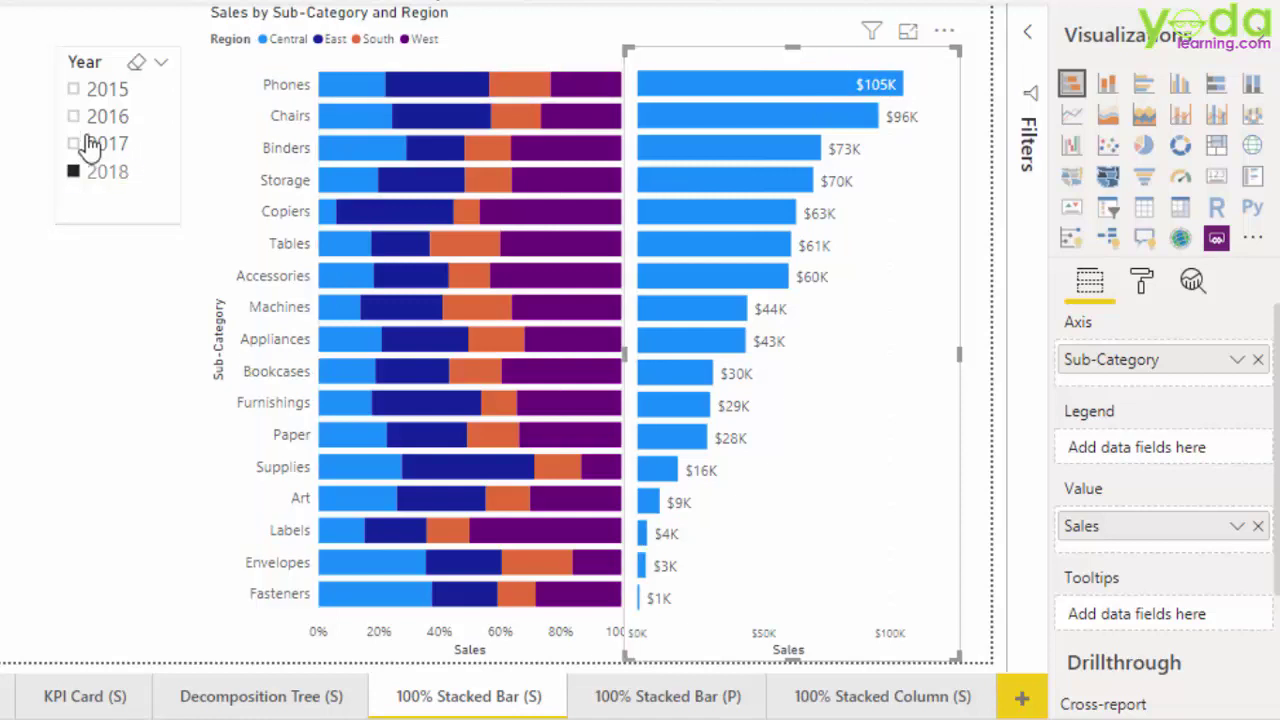
Filter the Year slicer to 2017, passing through 2015 and 2016.
click(98, 90)
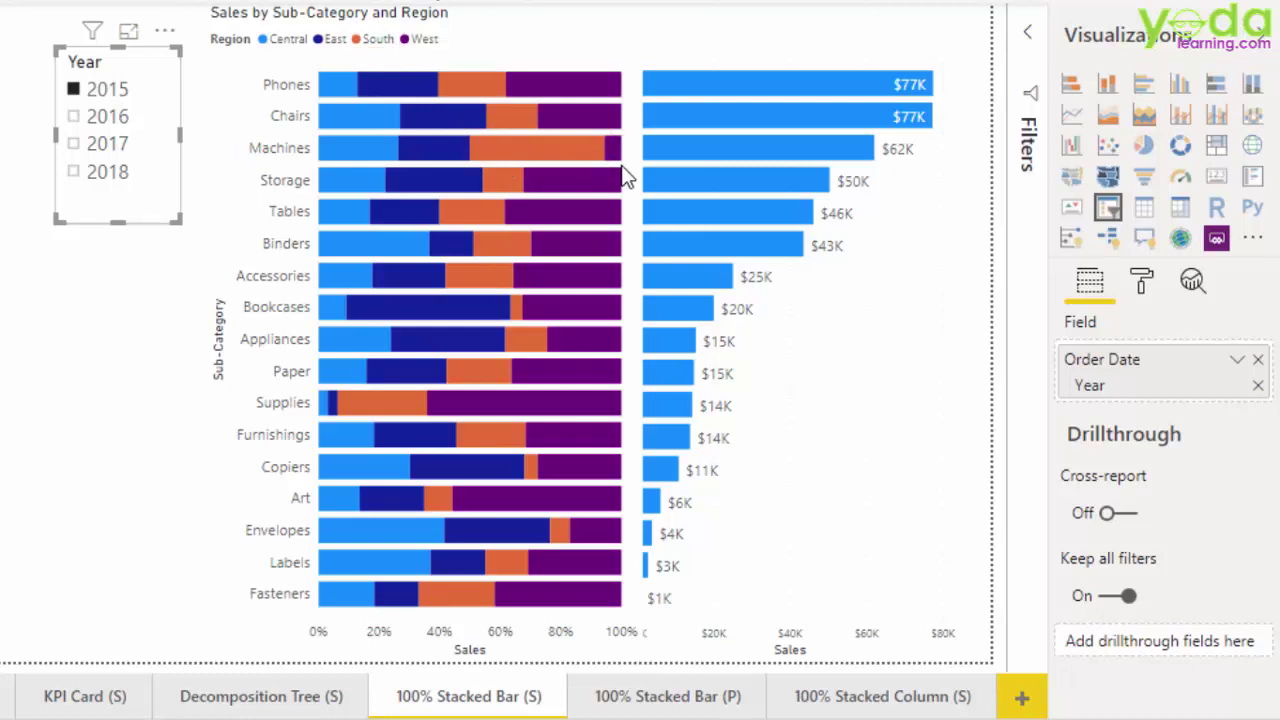
click(76, 118)
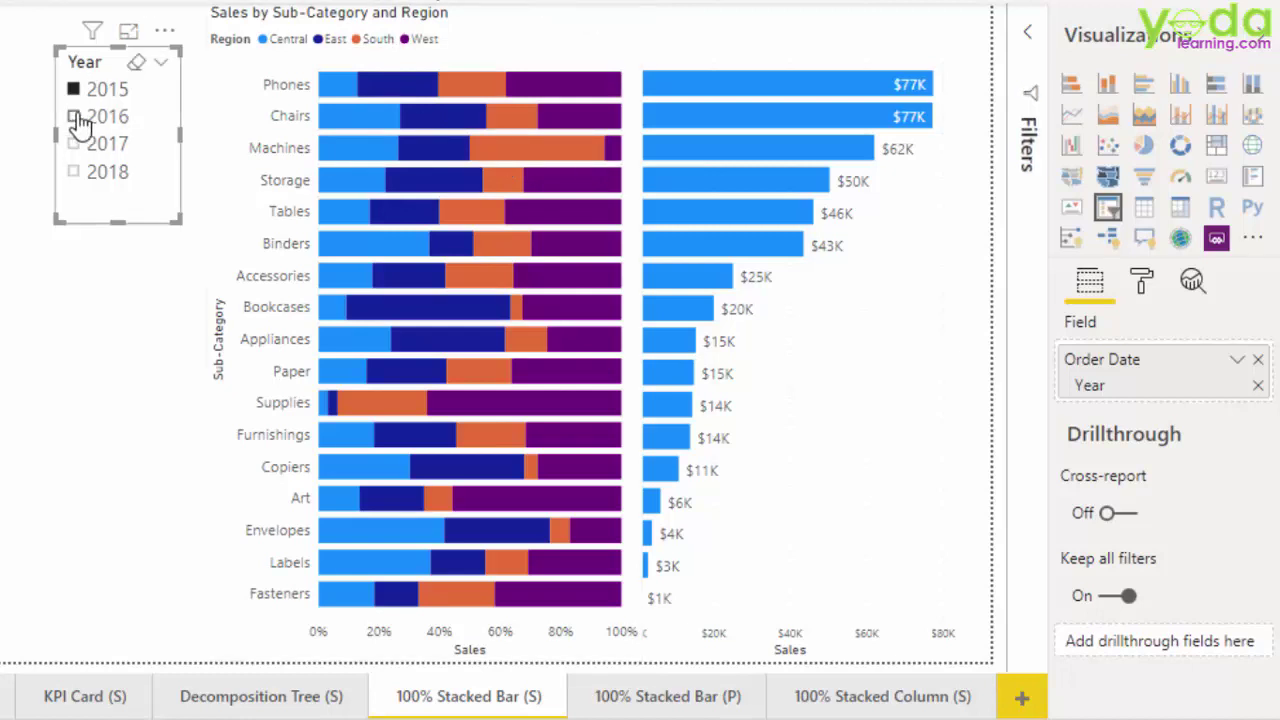
click(88, 145)
Select the 100% stacked bar chart to inspect its fields.
click(632, 84)
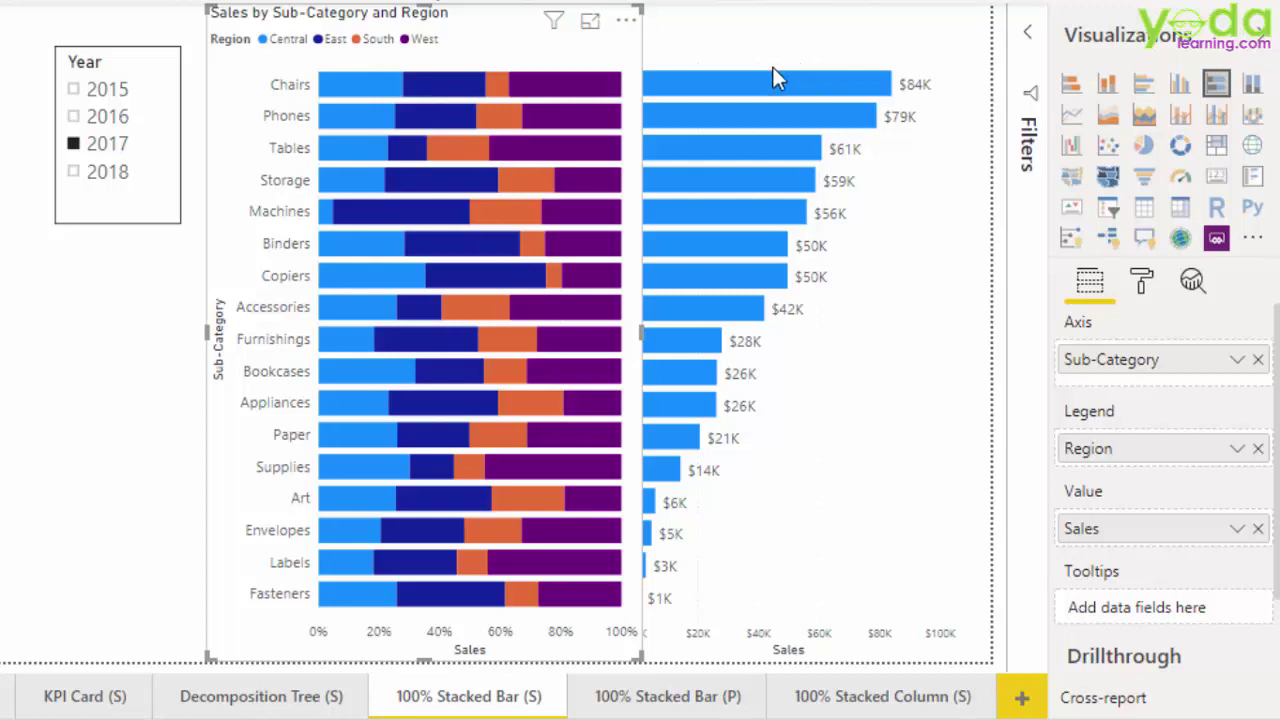
mouse_move(632, 50)
mouse_down()
mouse_move(670, 125)
mouse_move(809, 302)
mouse_move(956, 629)
mouse_up()
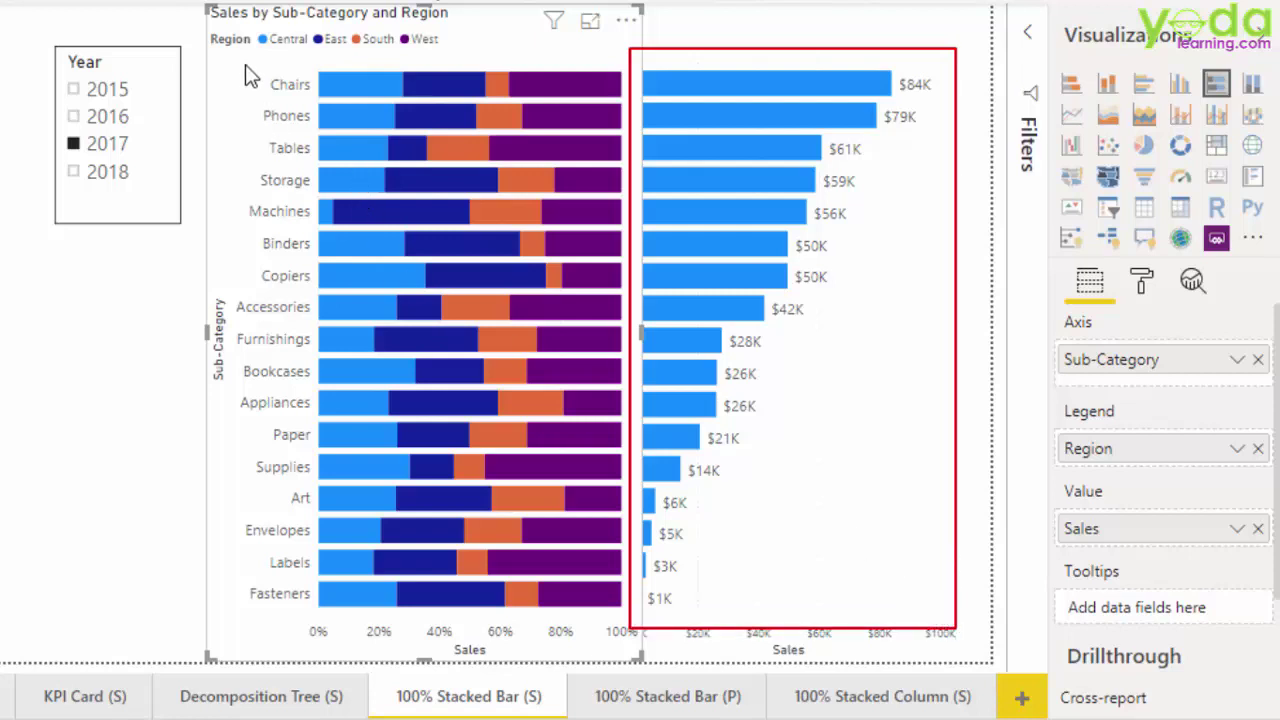
mouse_move(245, 62)
mouse_down()
mouse_move(443, 112)
mouse_move(940, 104)
mouse_up()
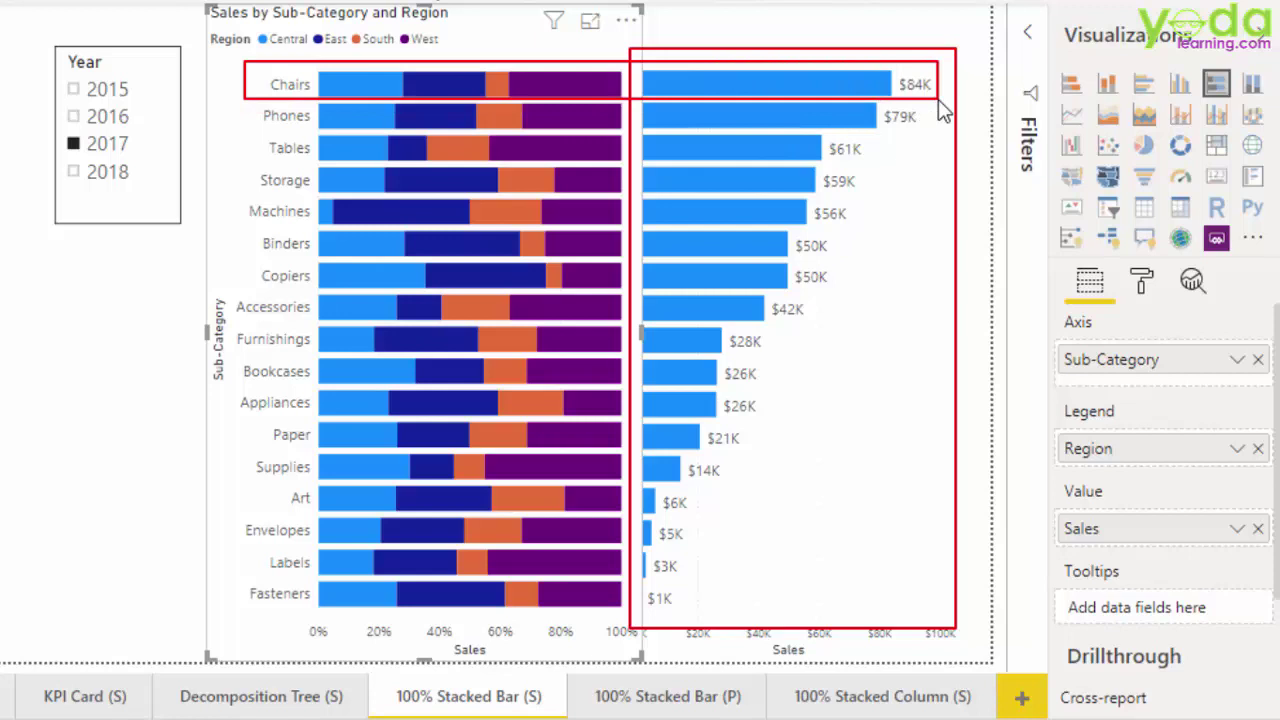
key(Escape)
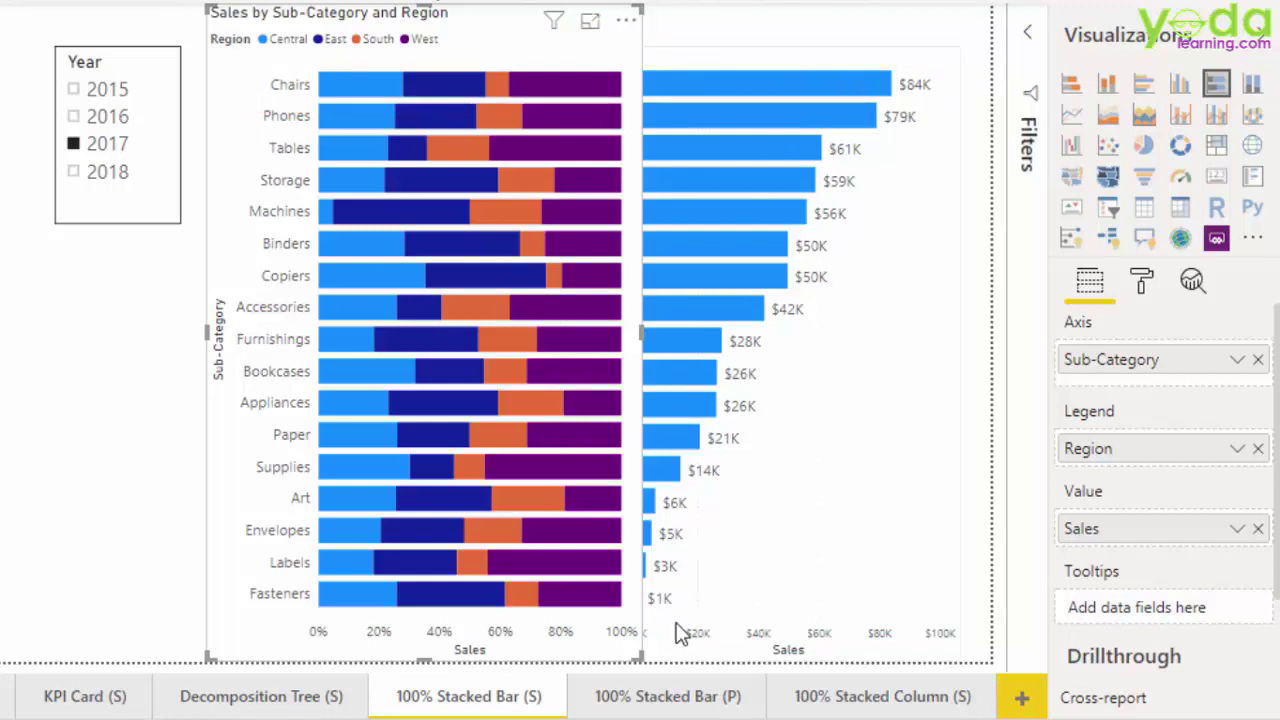
Add a tall 100% stacked bar chart on the 100% Stacked Bar (P) page.
click(627, 700)
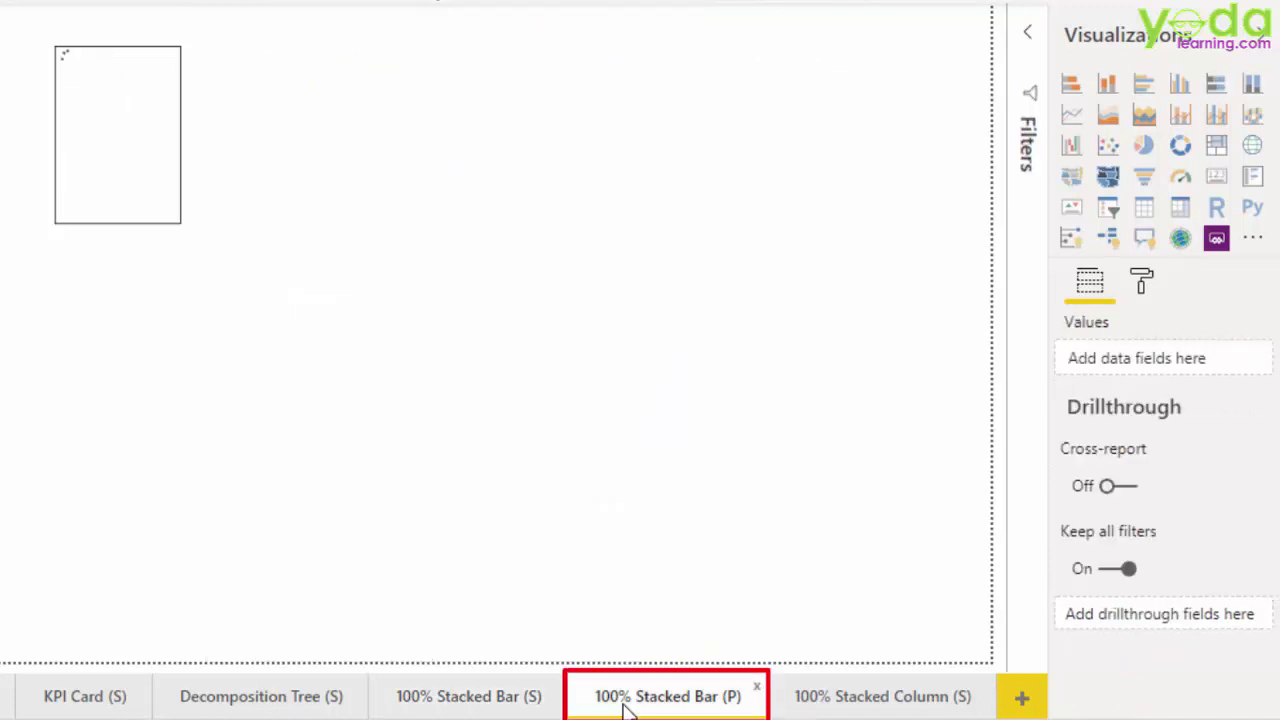
click(1215, 88)
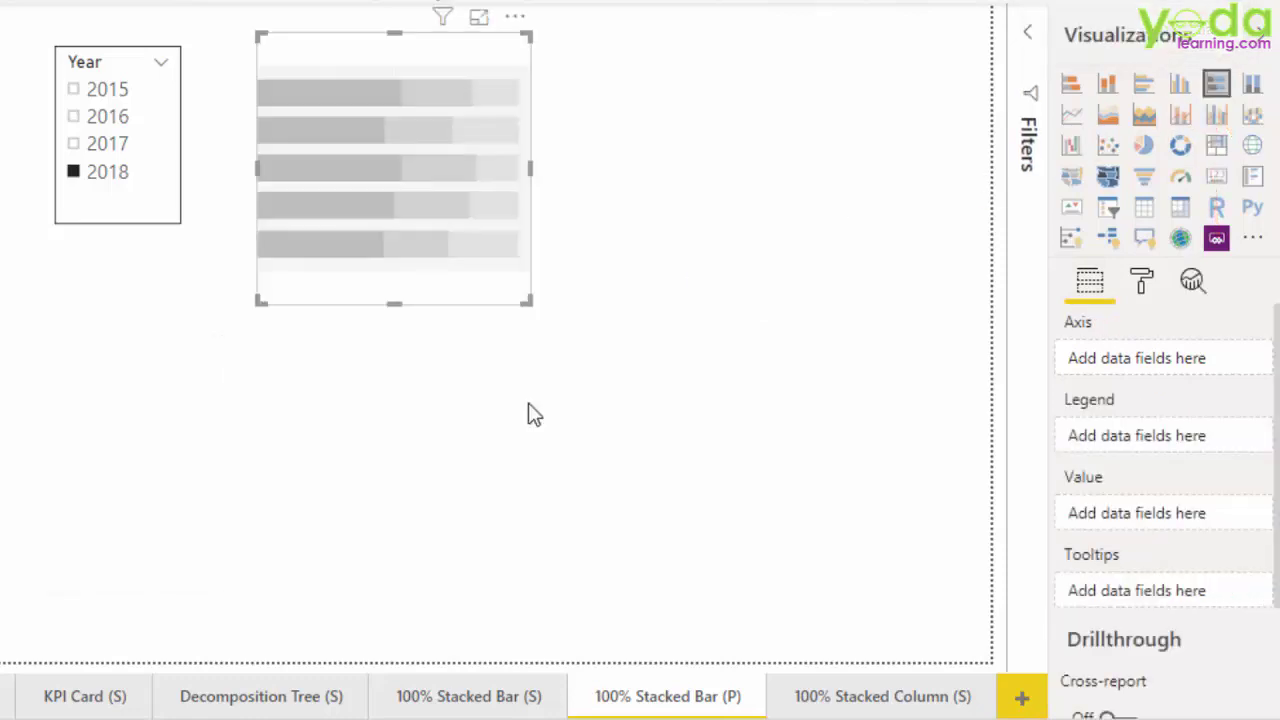
drag(525, 298, 591, 651)
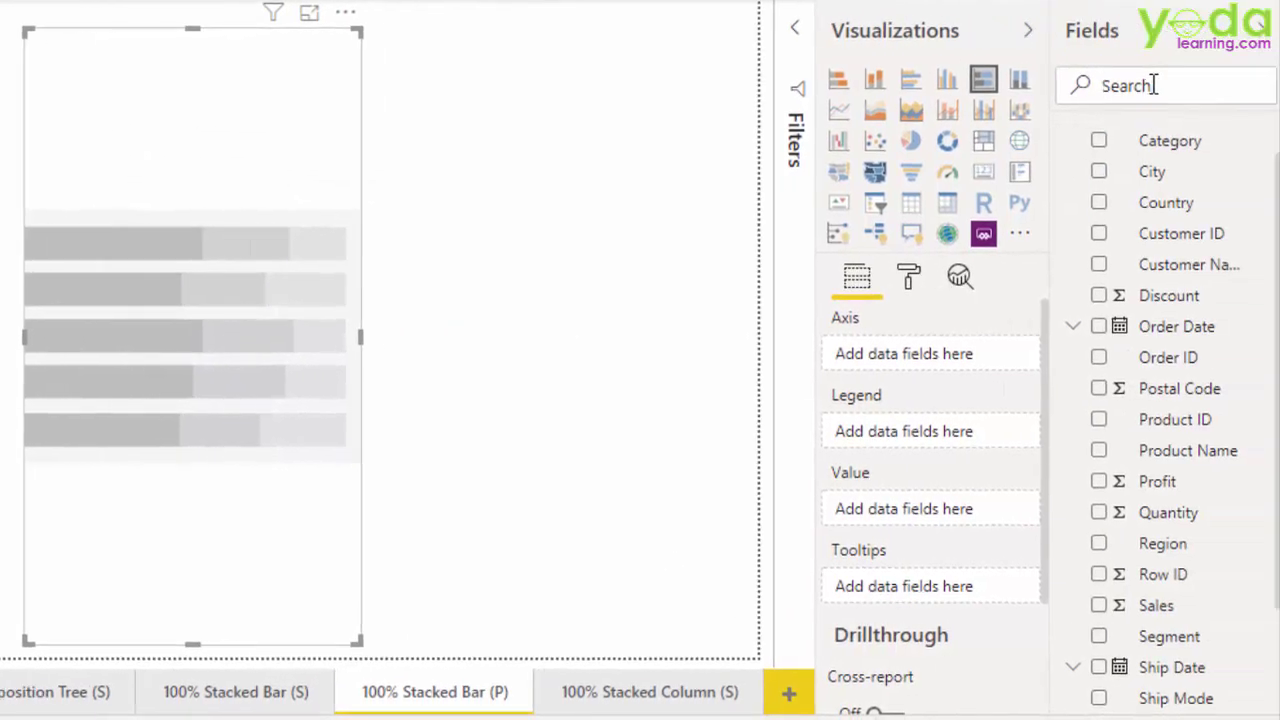
Add Sub-Category as the chart's axis and Sales as its value.
click(1153, 85)
text(cate)
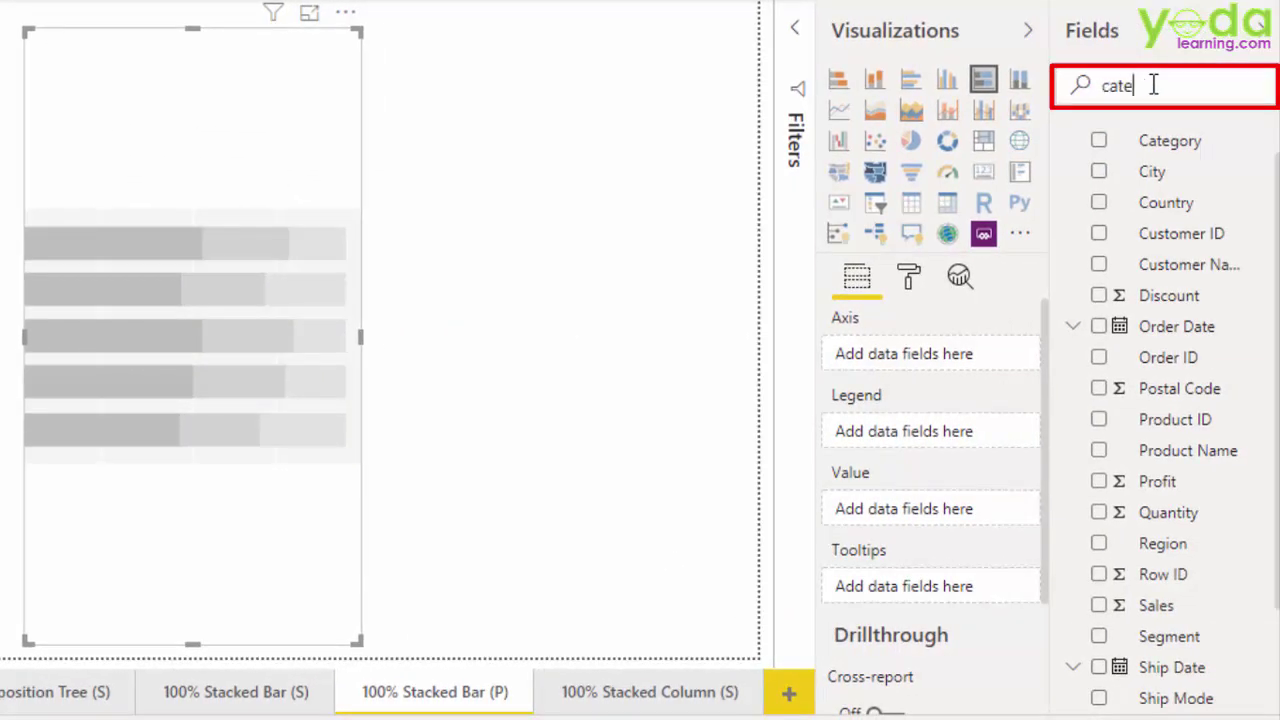
drag(1186, 216, 266, 229)
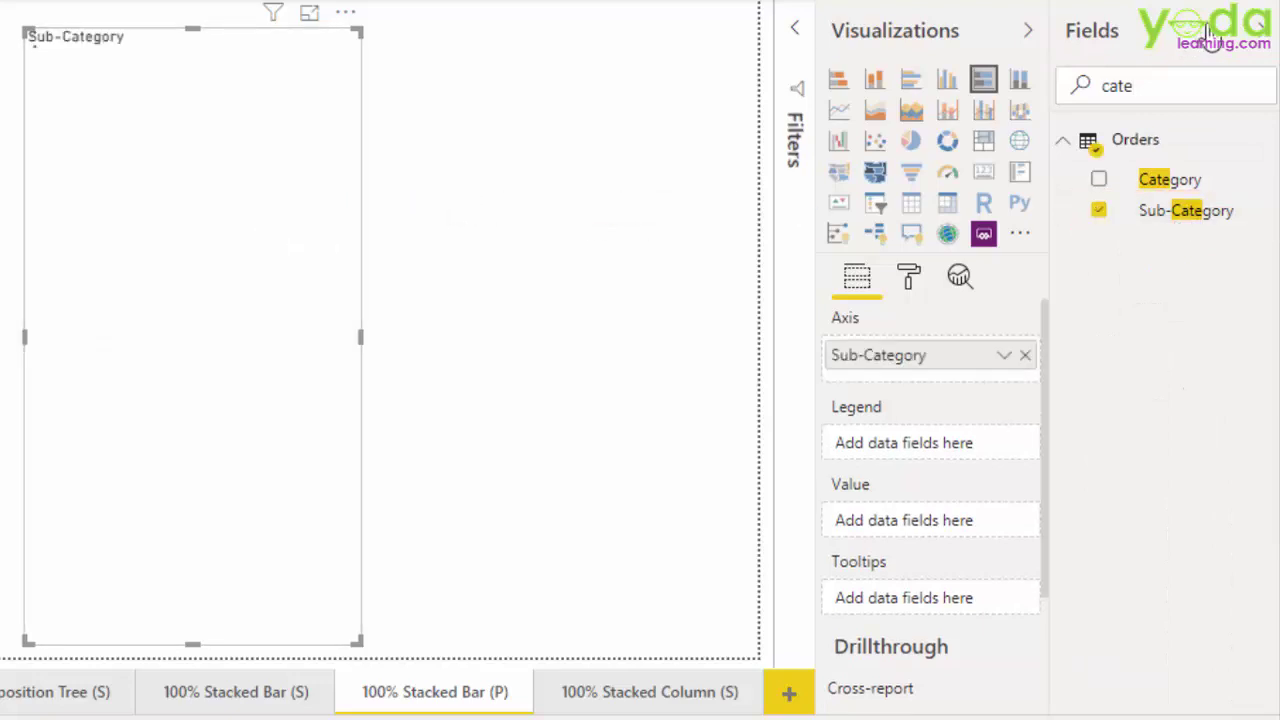
drag(1166, 86, 1092, 86)
text(sales)
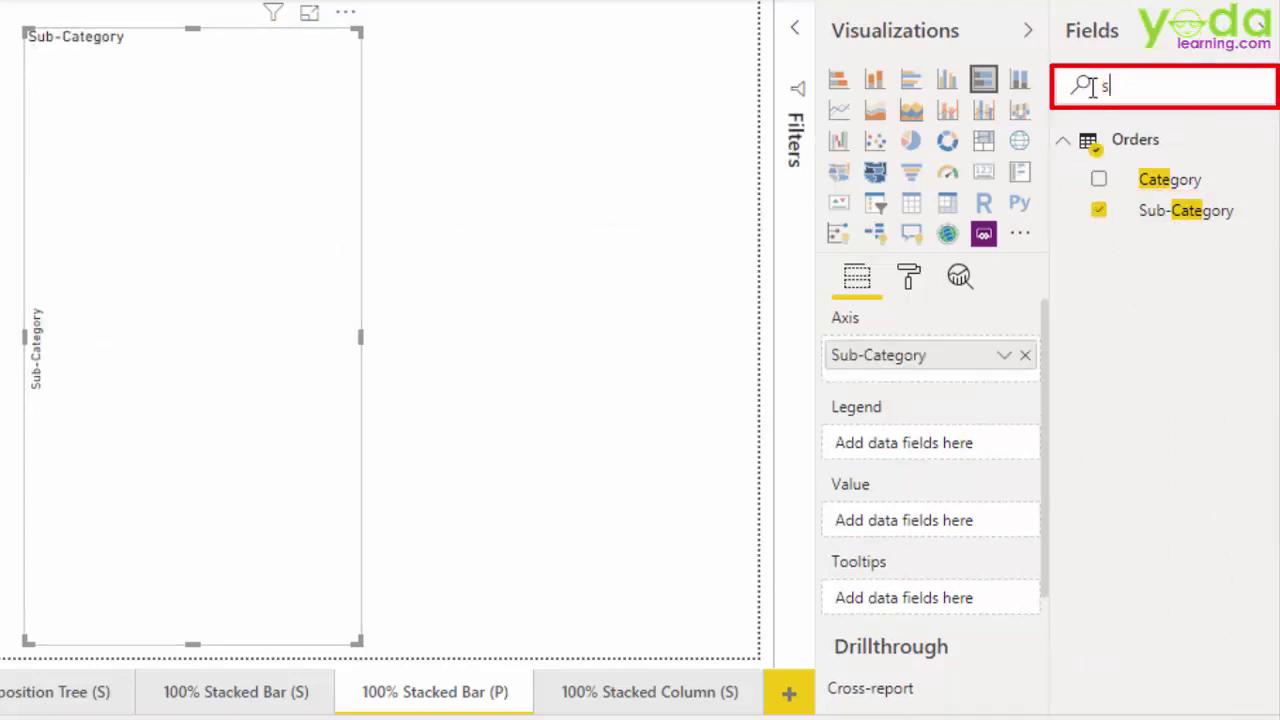
drag(1150, 188, 263, 181)
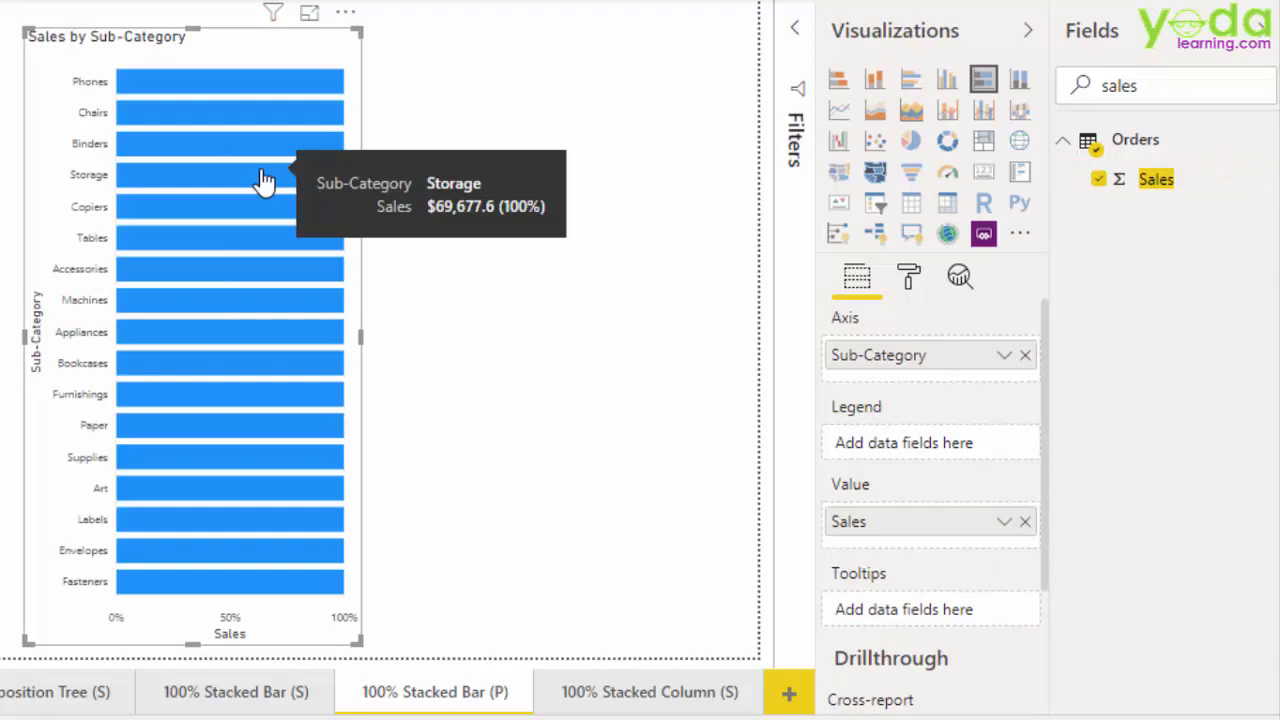
Add Region as the chart's legend and copy the finished chart.
click(1092, 88)
key(ctrl+a)
key(BackSpace)
text(region)
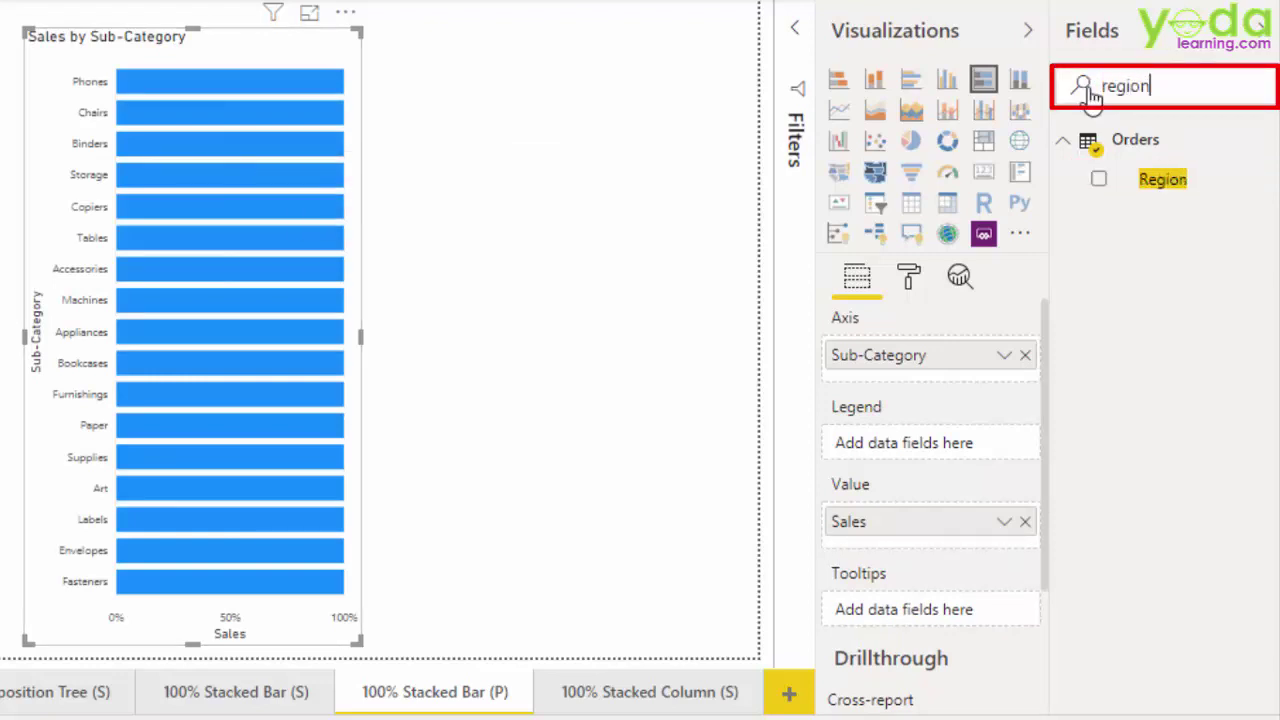
drag(1157, 192, 264, 209)
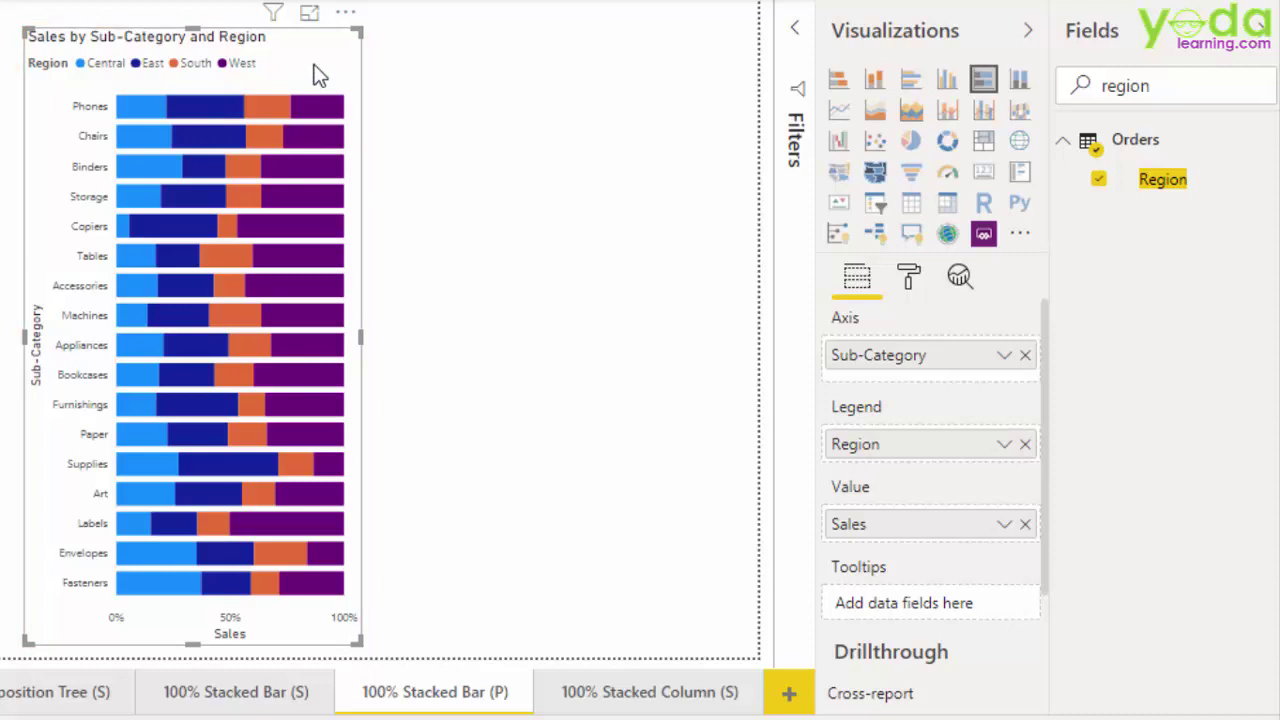
key(ctrl+c)
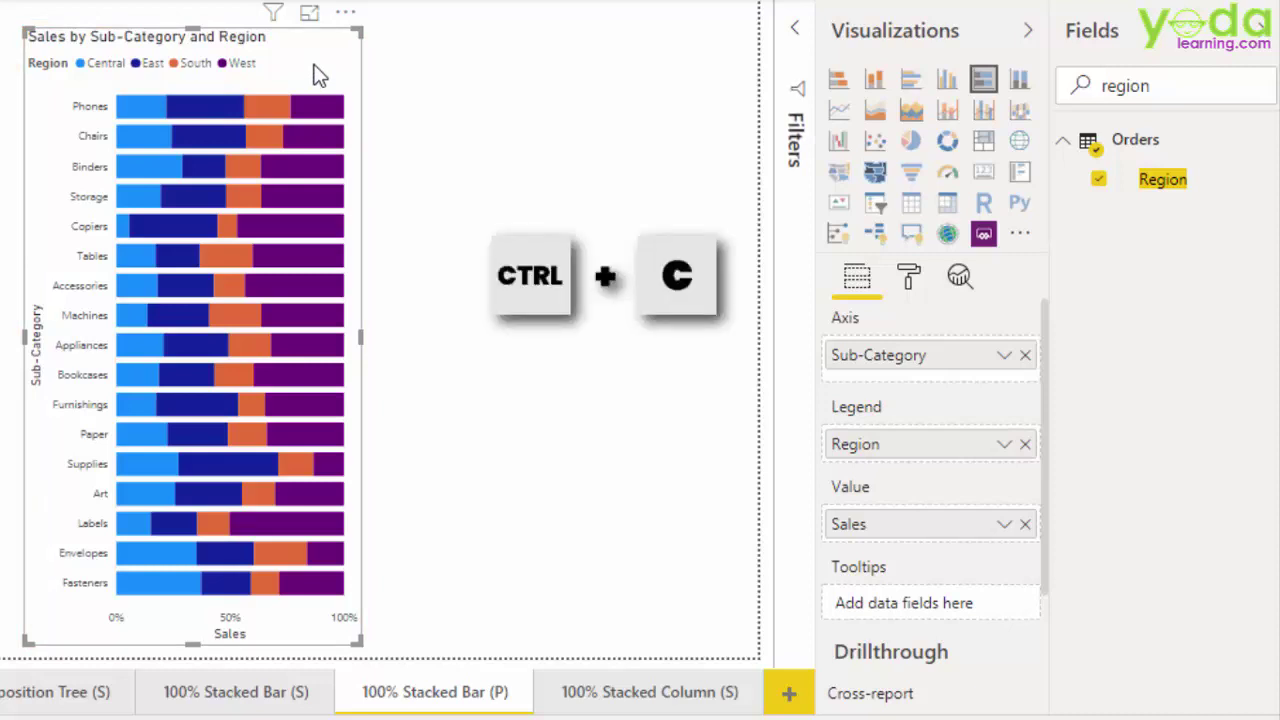
Paste a copy beside the original, make it a stacked bar without Region, and align tops.
key(ctrl+v)
drag(343, 69, 648, 62)
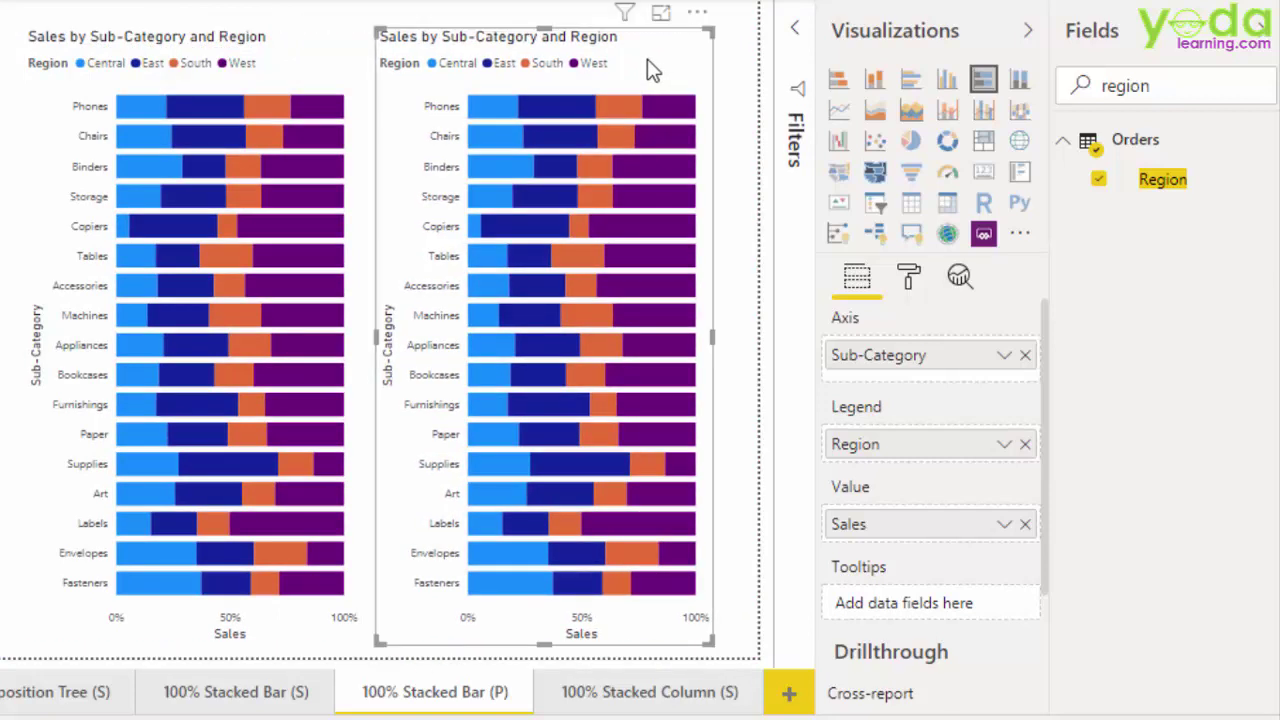
click(834, 95)
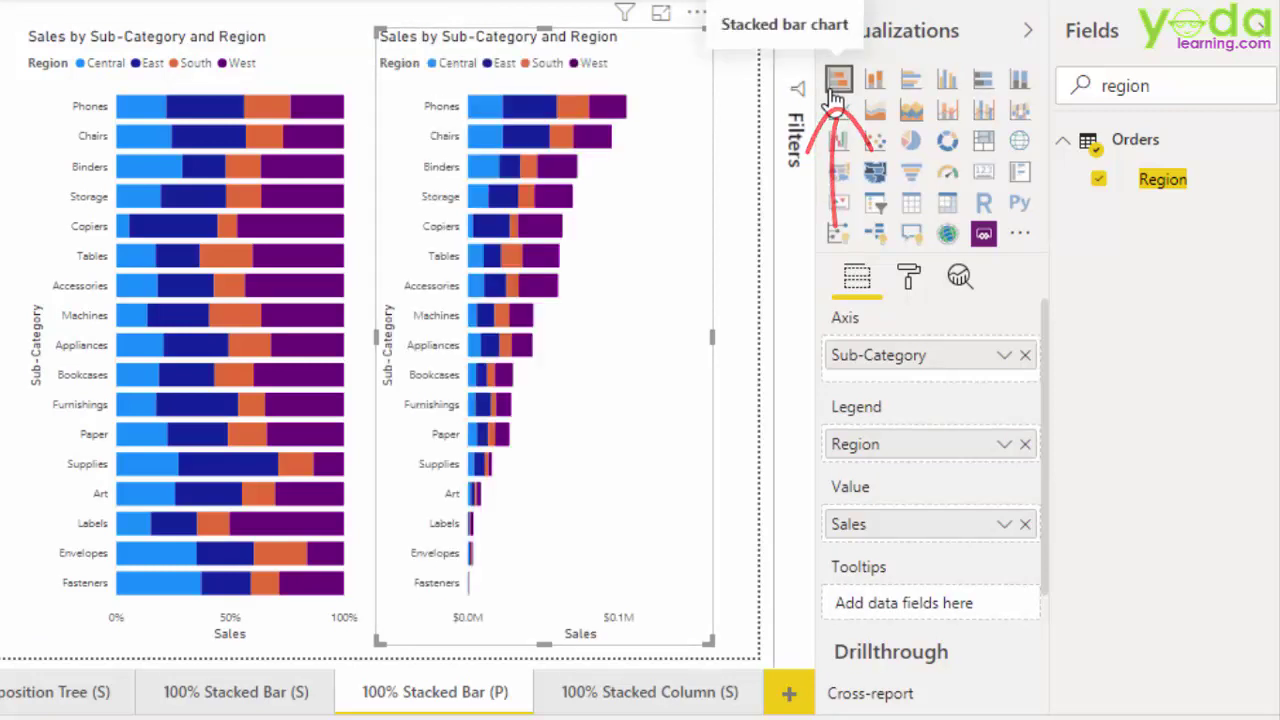
click(1025, 444)
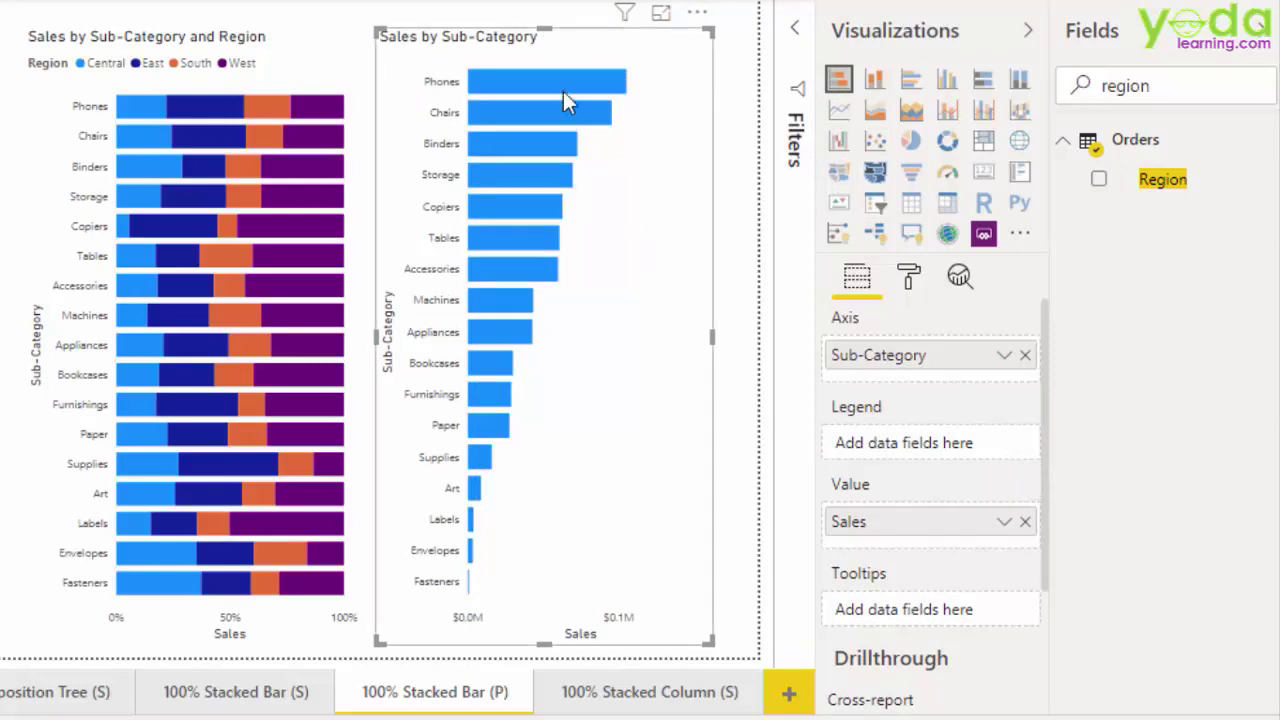
drag(541, 45, 542, 70)
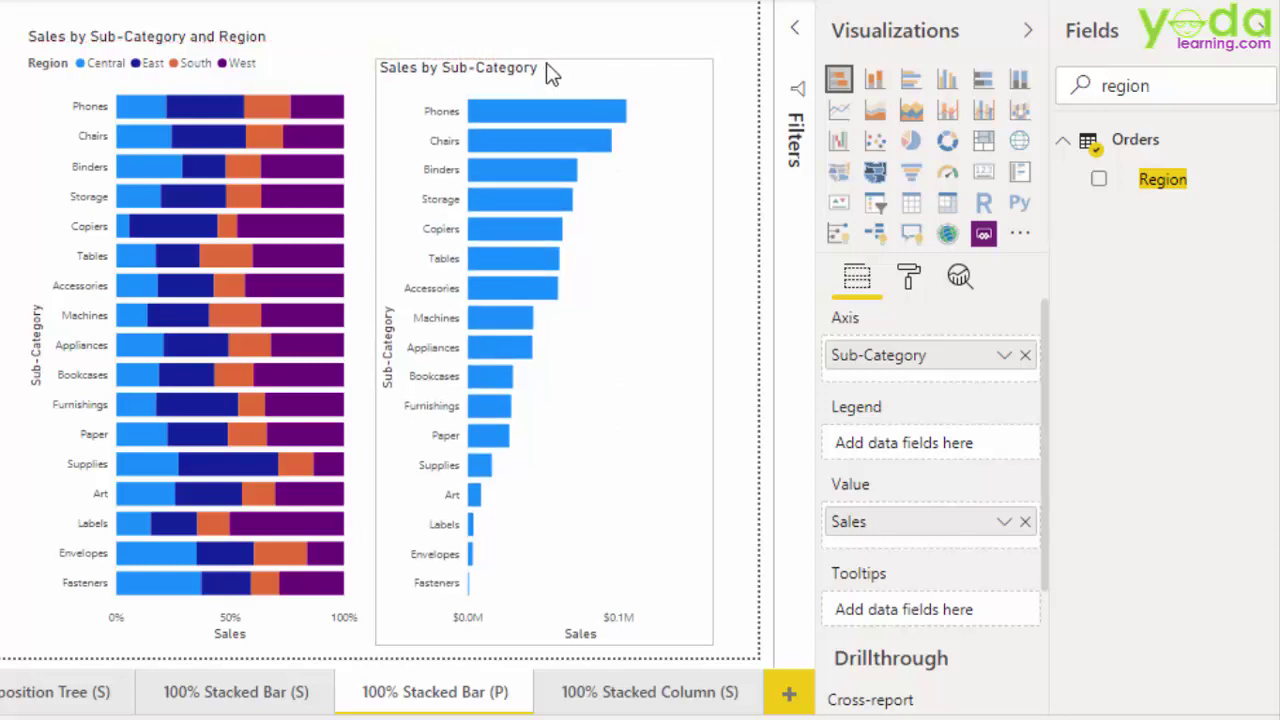
Turn on data labels for the 100% stacked bar with 0 value decimal places.
click(284, 74)
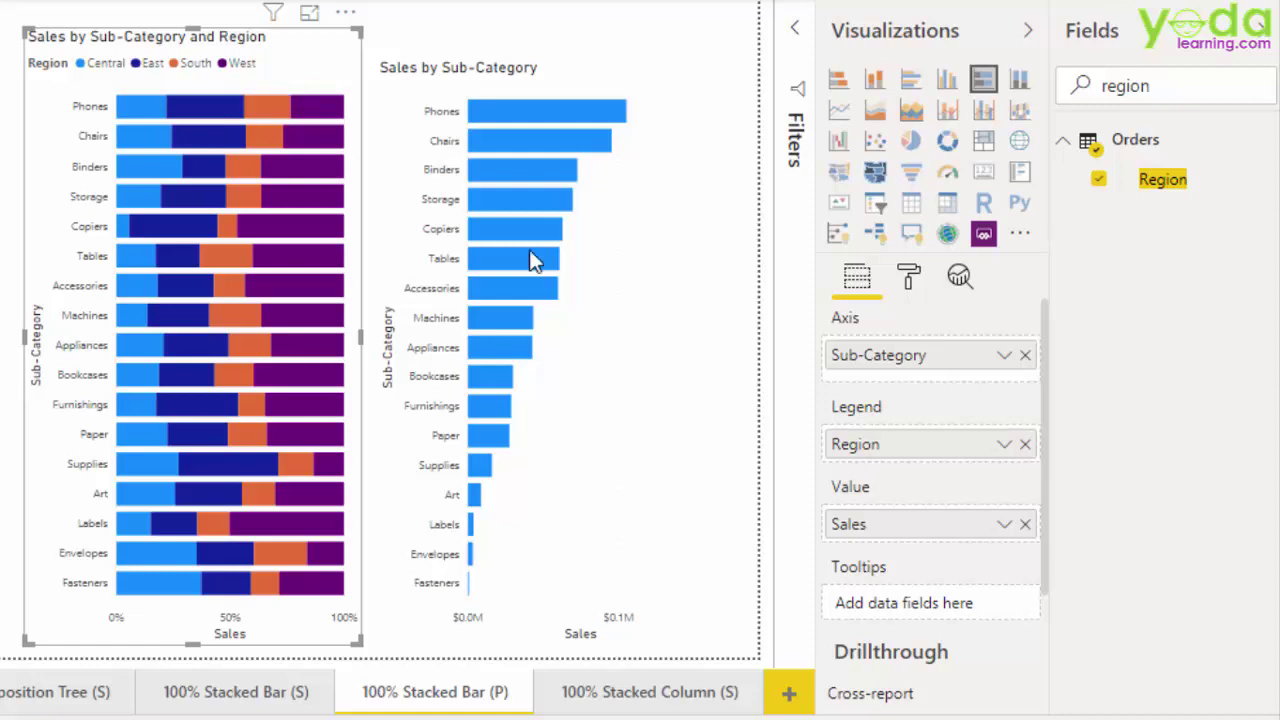
click(907, 290)
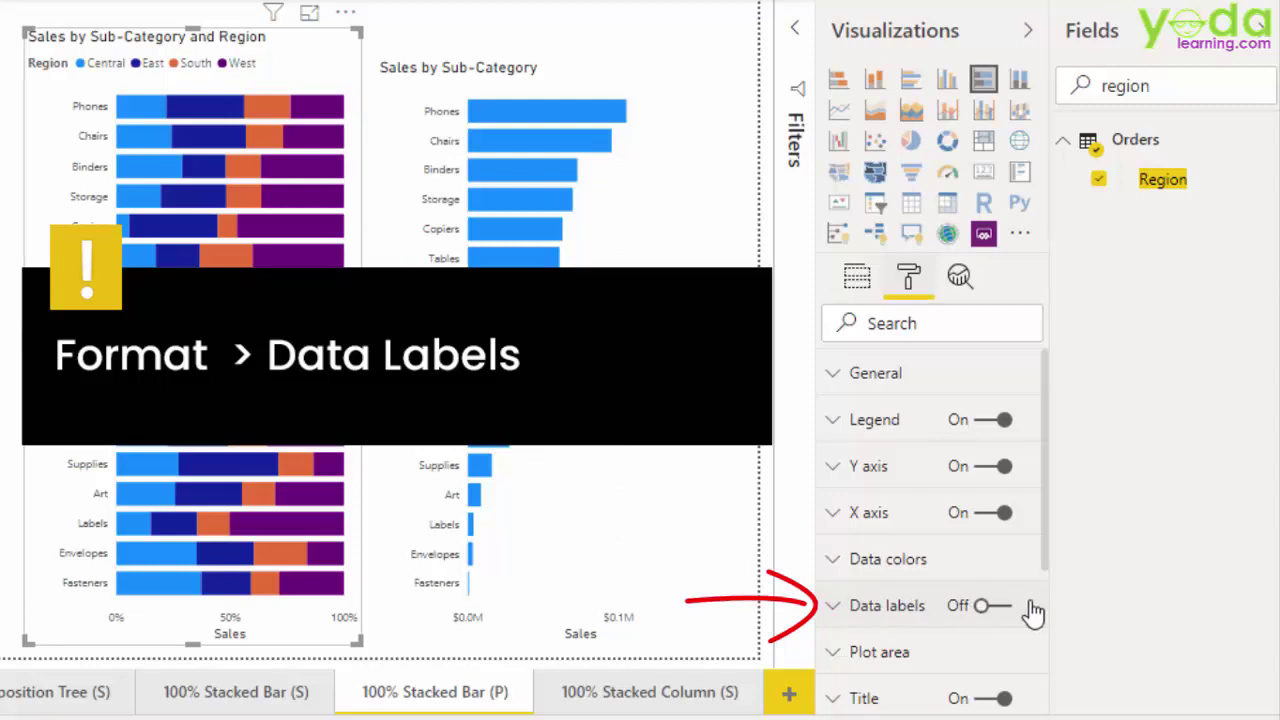
click(1000, 607)
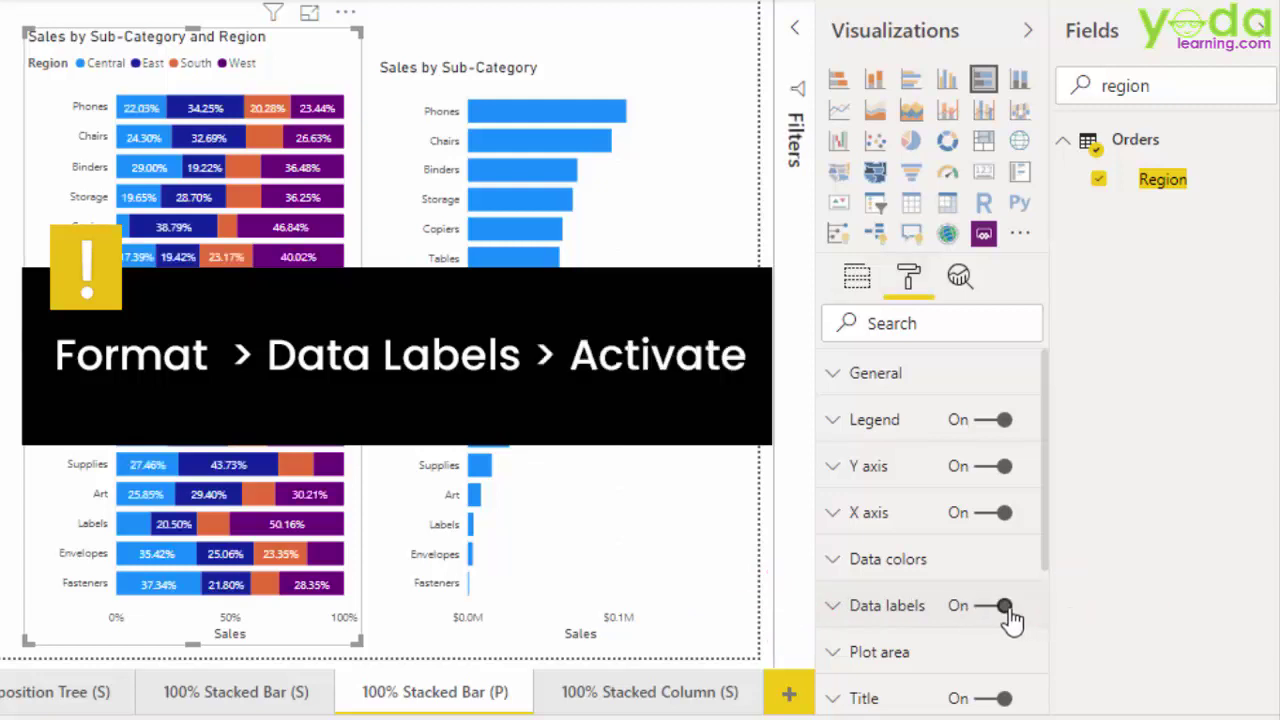
scroll(980, 608, down, 2)
click(845, 485)
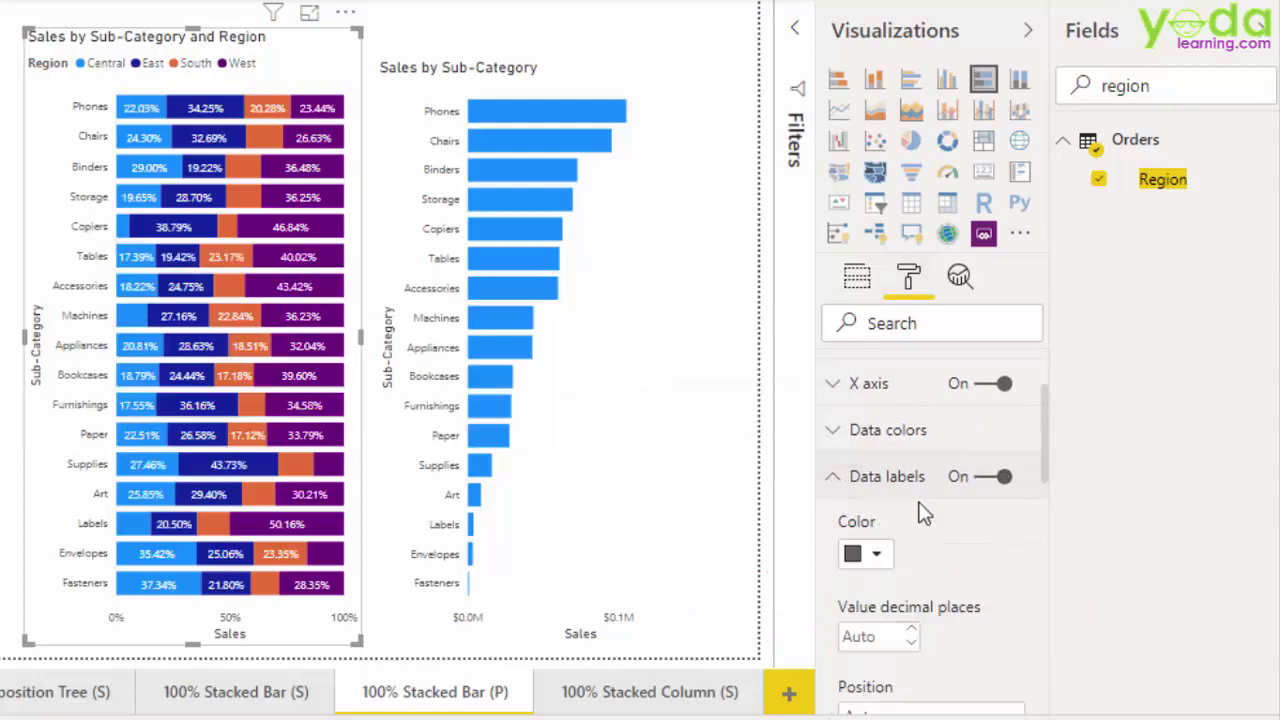
scroll(920, 508, down, 2)
scroll(968, 528, down, 5)
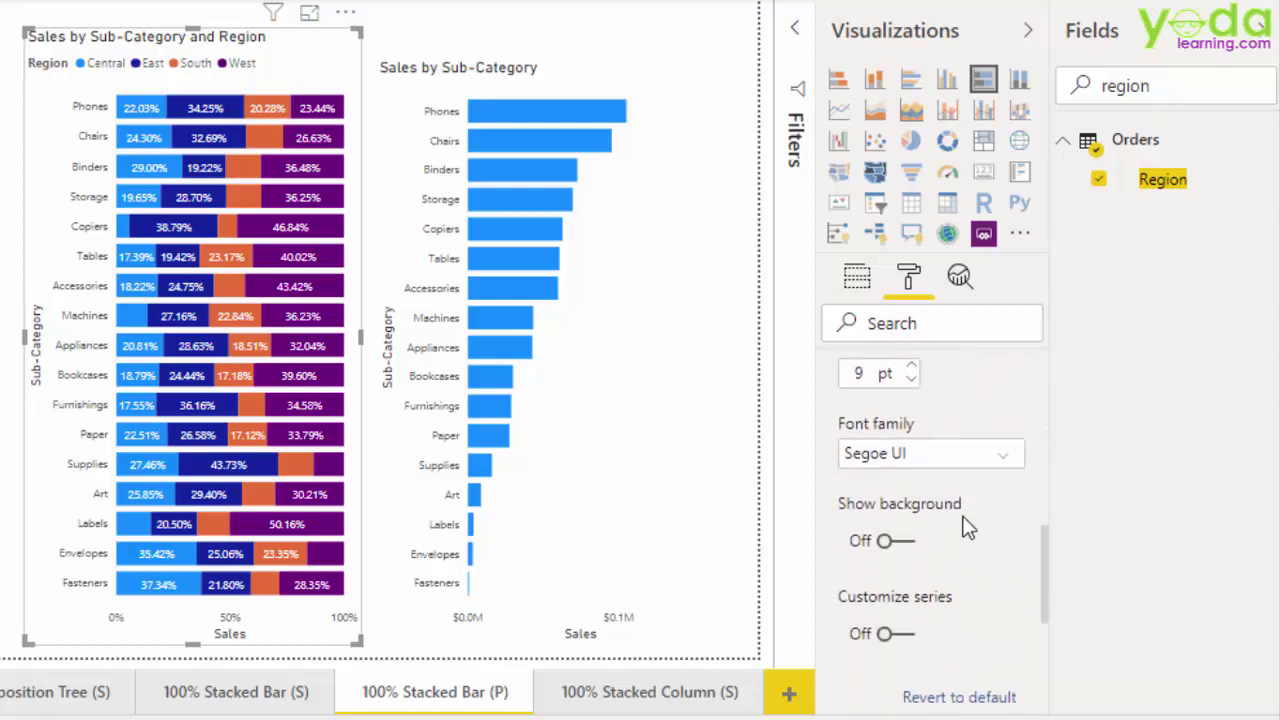
scroll(968, 528, down, 2)
scroll(968, 528, up, 10)
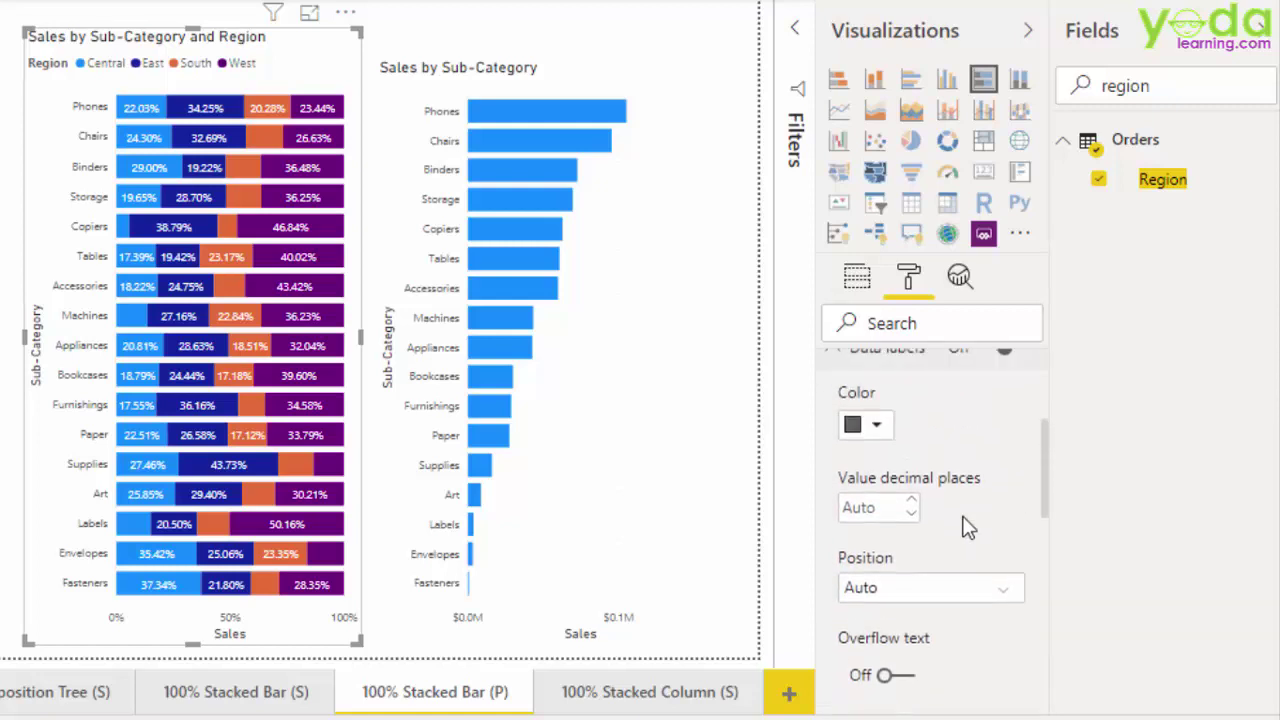
click(879, 507)
text(0)
key(Return)
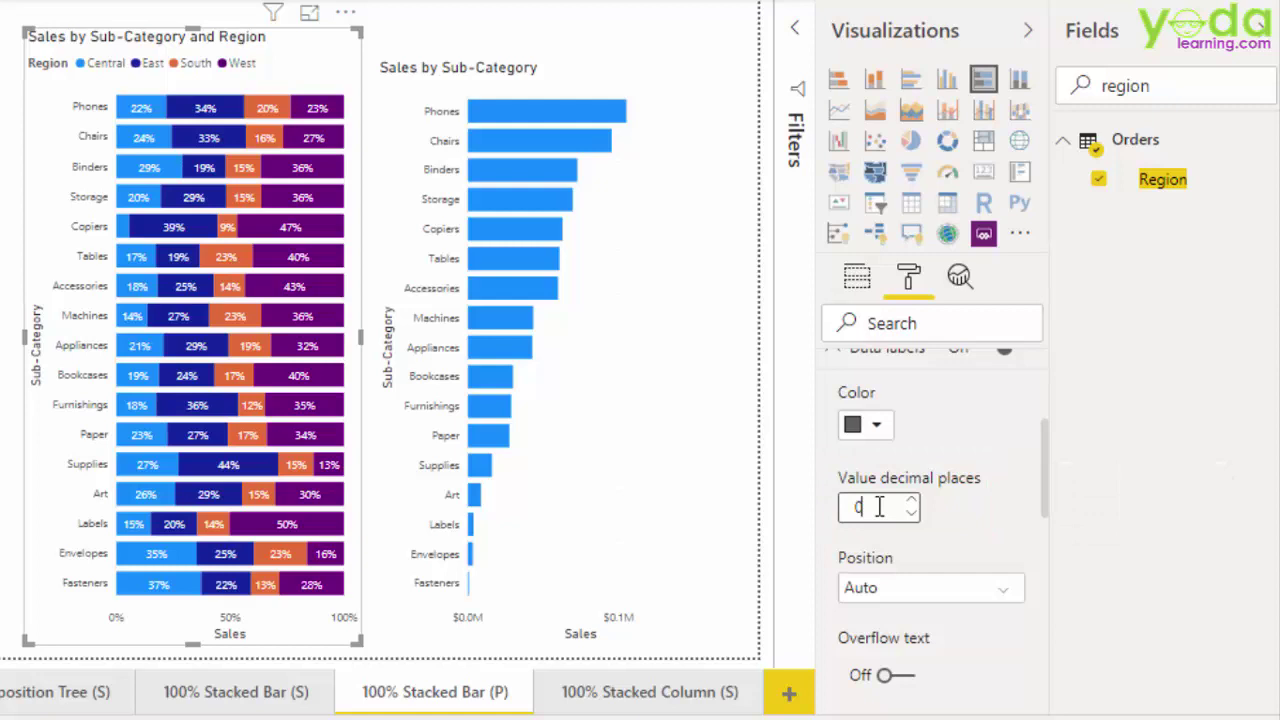
mouse_move(340, 128)
Turn on data labels for the Sales by Sub-Category bars, displayed in Thousands.
click(638, 232)
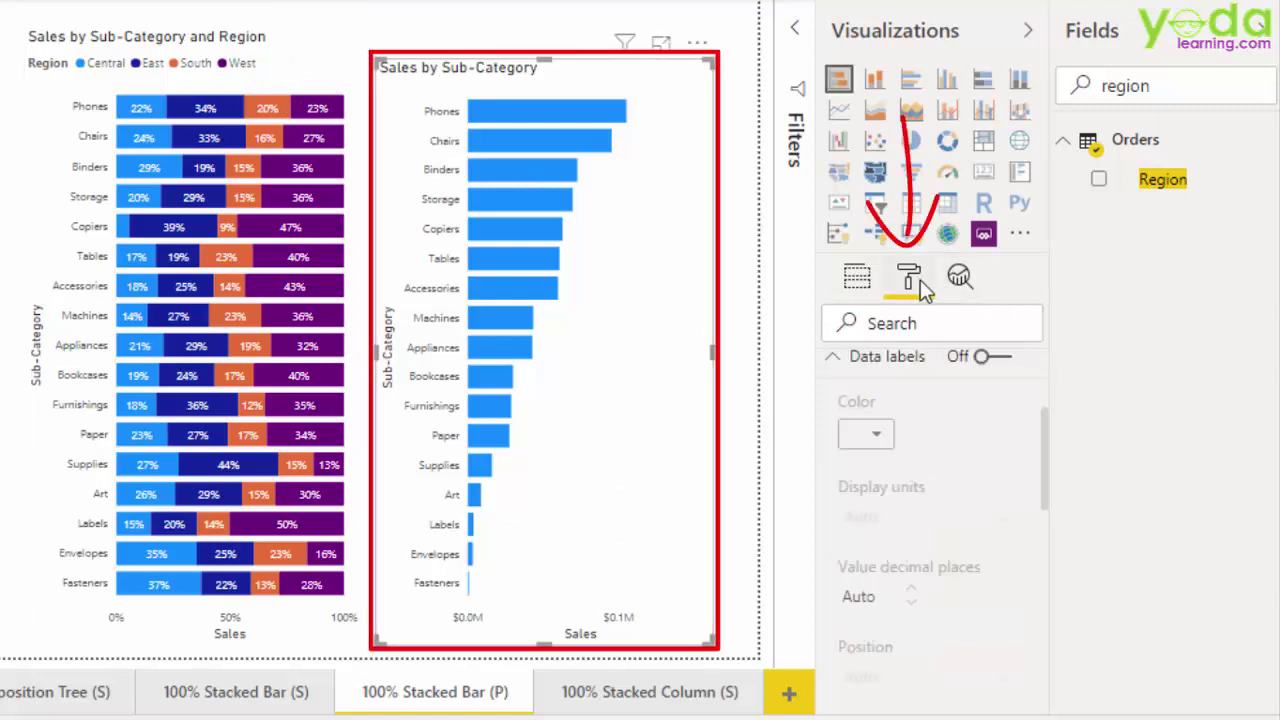
click(1000, 357)
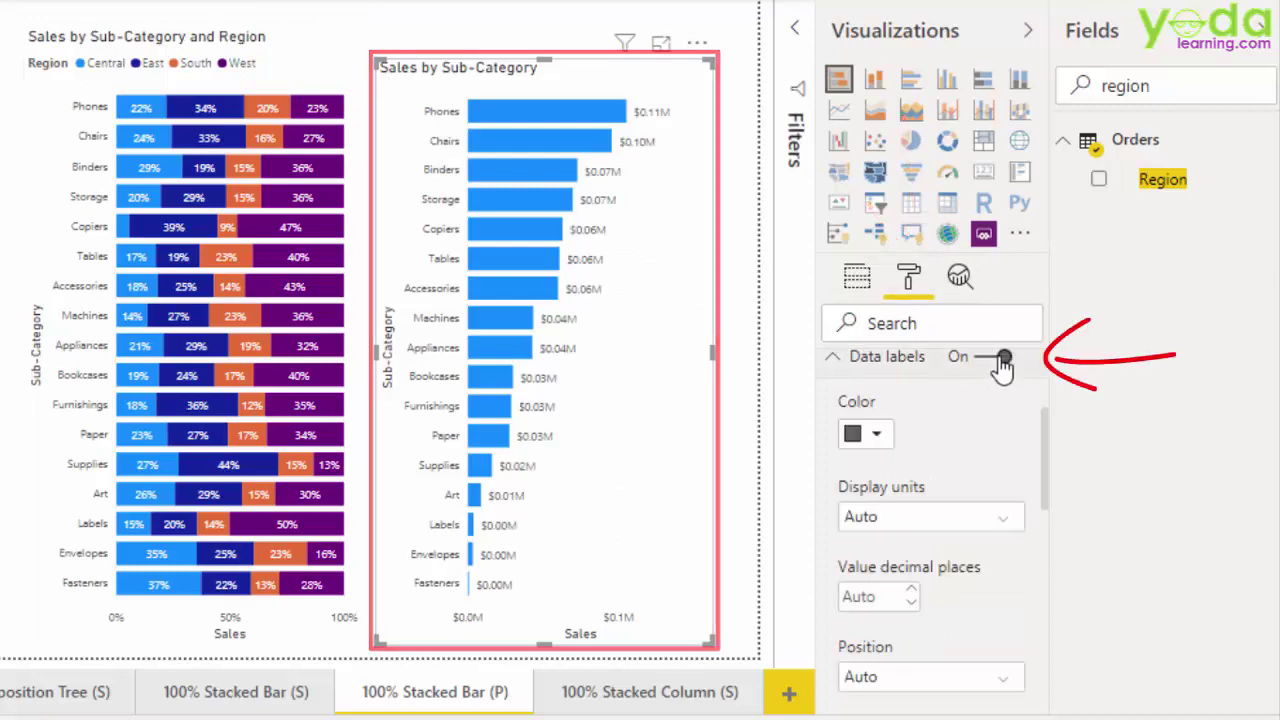
click(914, 517)
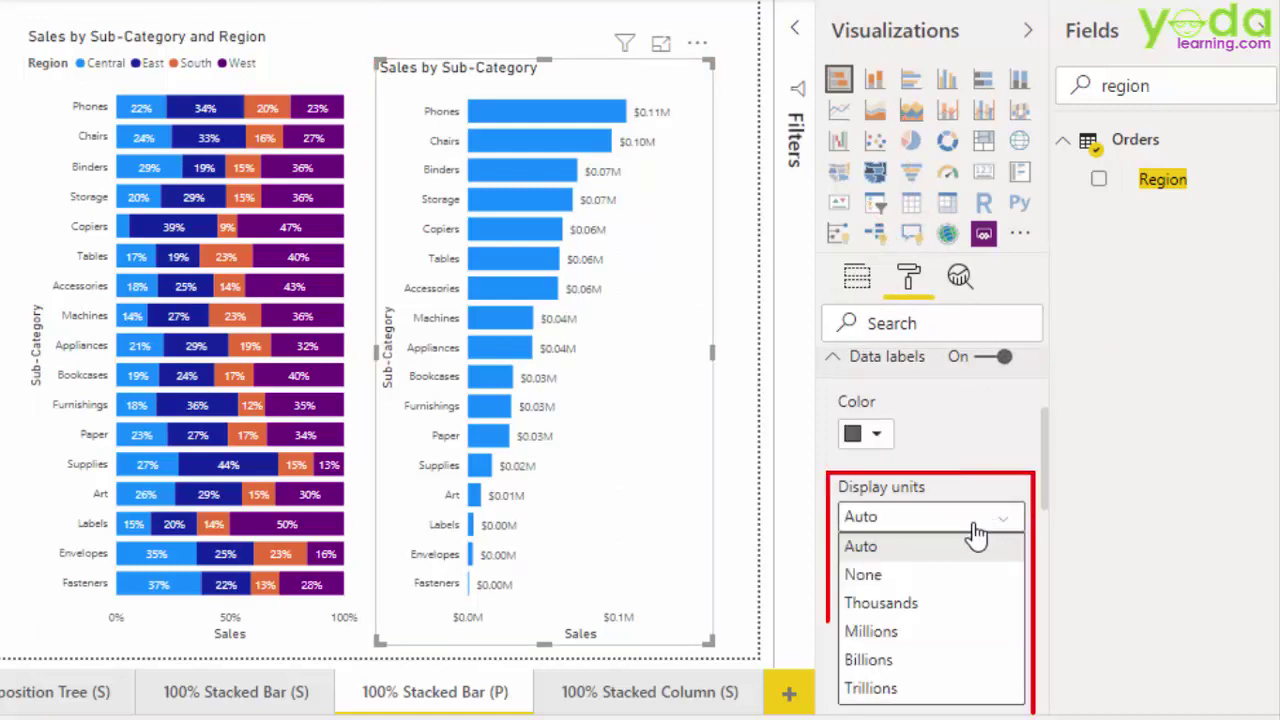
click(881, 603)
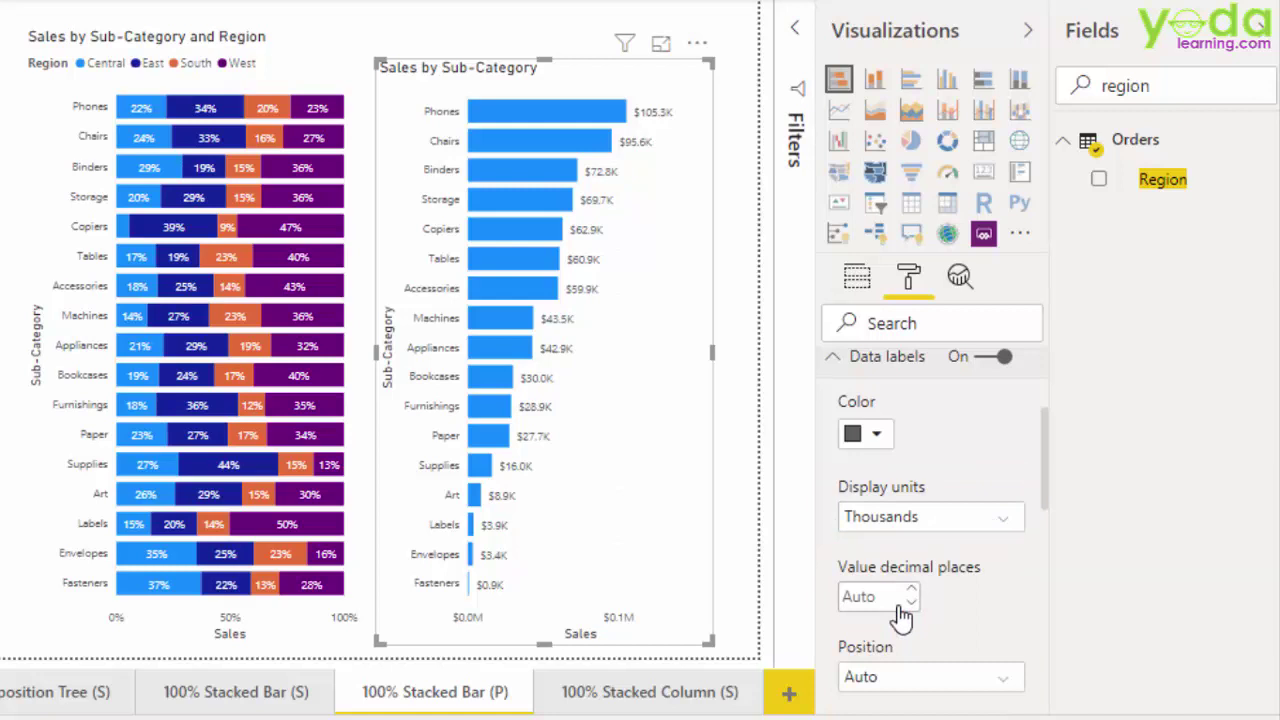
click(838, 370)
Hide the stacked bar chart's Y axis and move to the 100% Stacked Column (S) page.
scroll(845, 428, up, 3)
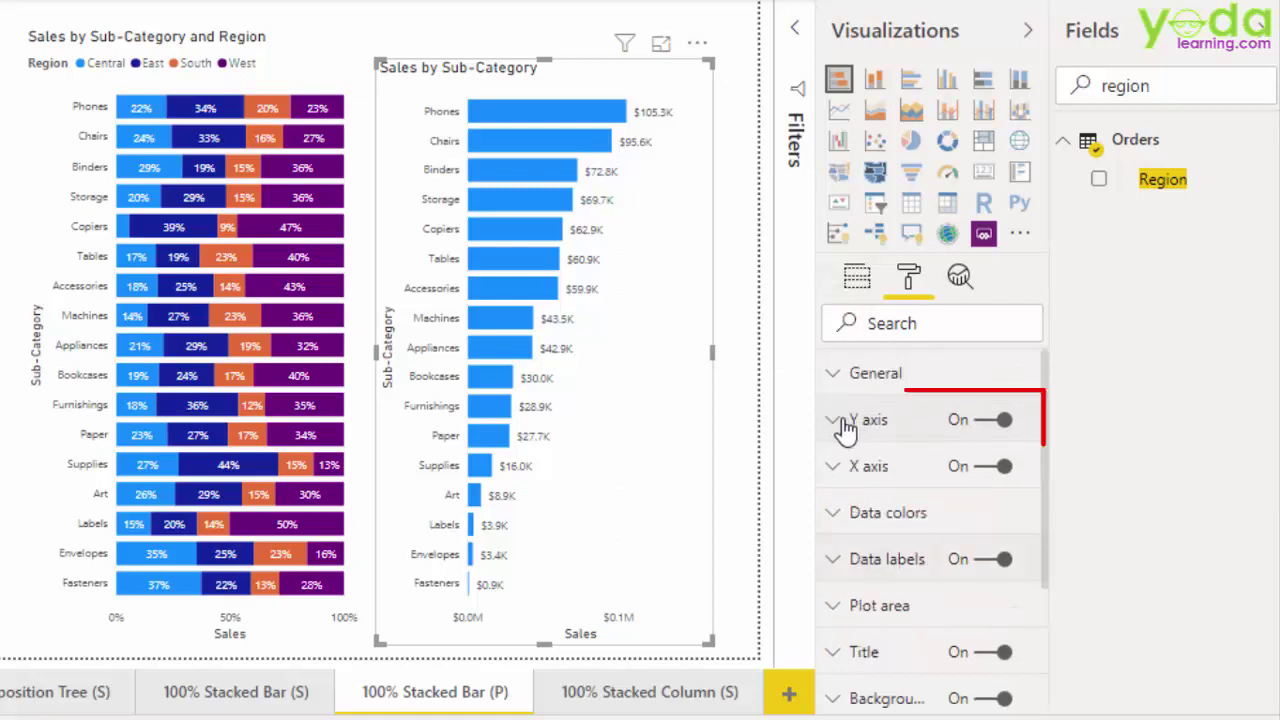
click(993, 422)
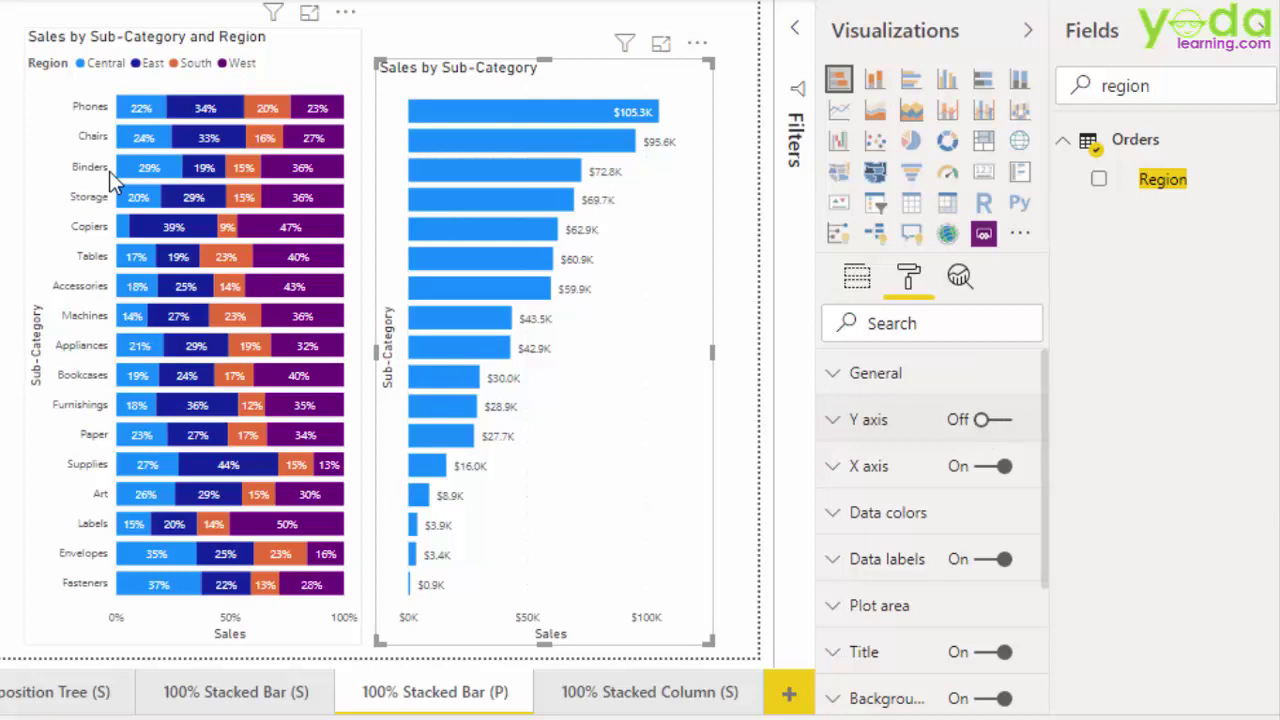
click(625, 695)
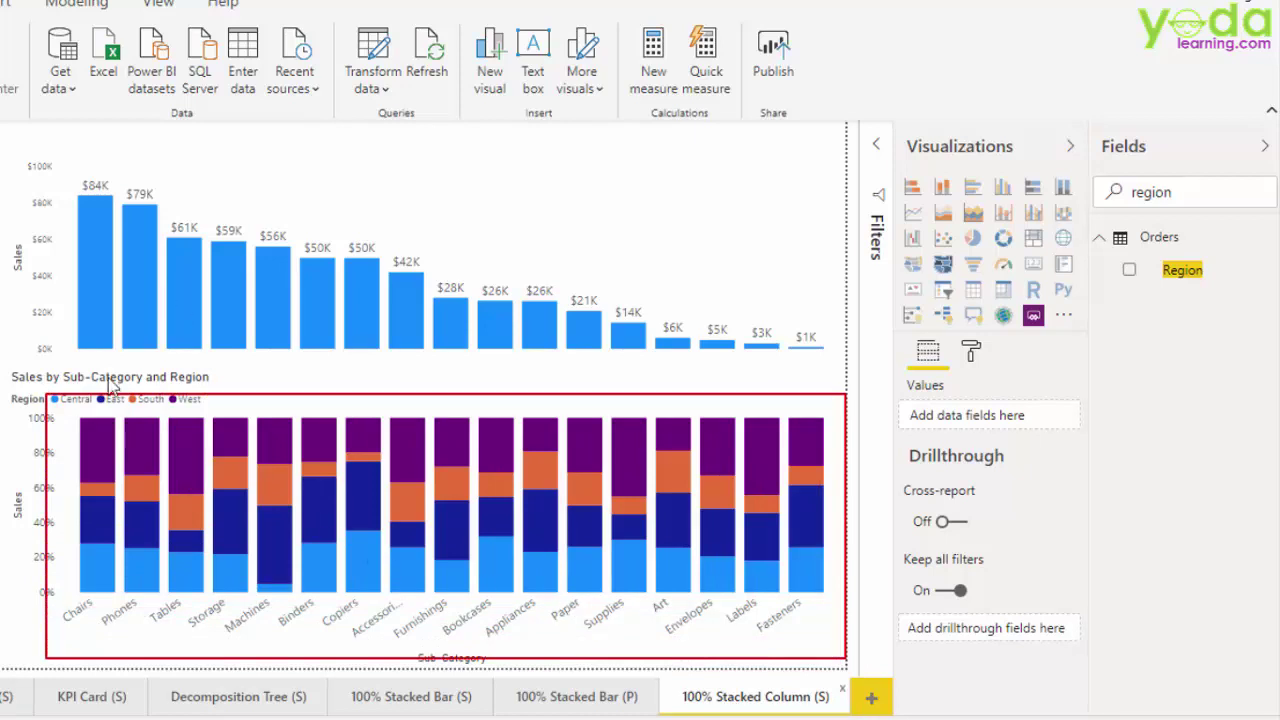
Drag across the column charts on the 100% Stacked Column (S) page.
drag(67, 151, 184, 335)
mouse_move(264, 352)
mouse_down()
mouse_move(757, 372)
mouse_move(820, 356)
mouse_move(850, 368)
mouse_up()
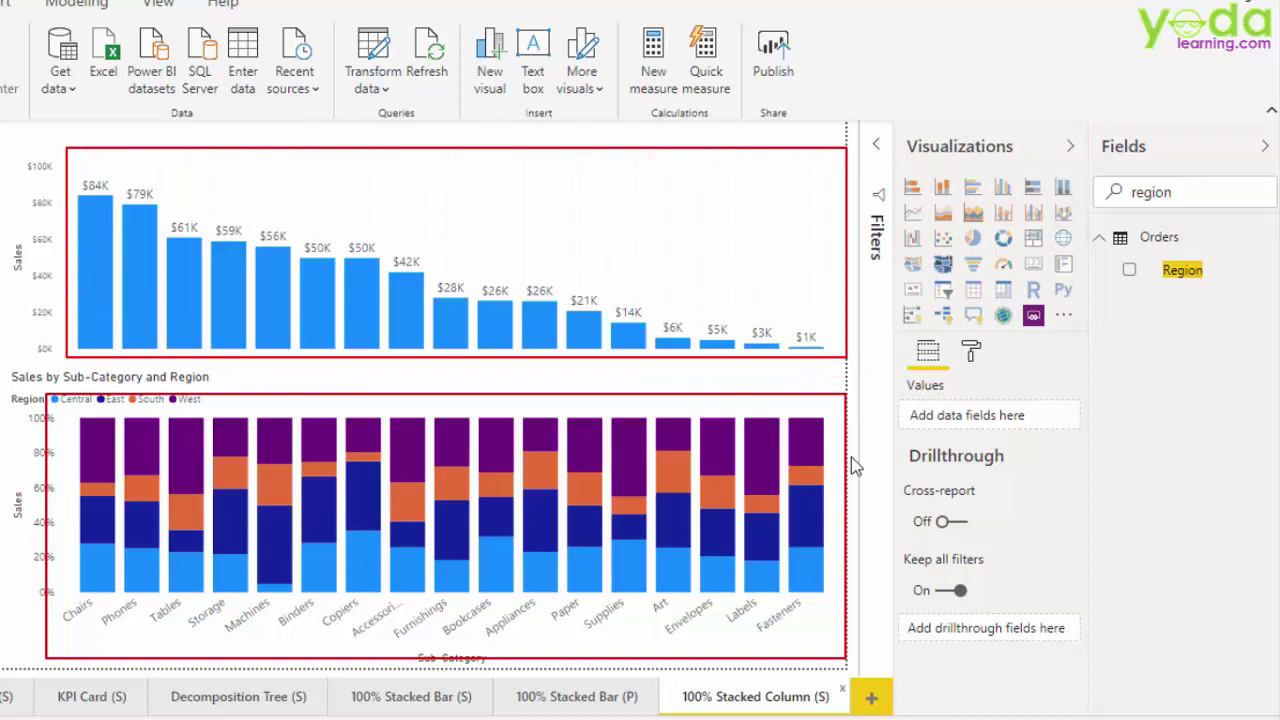